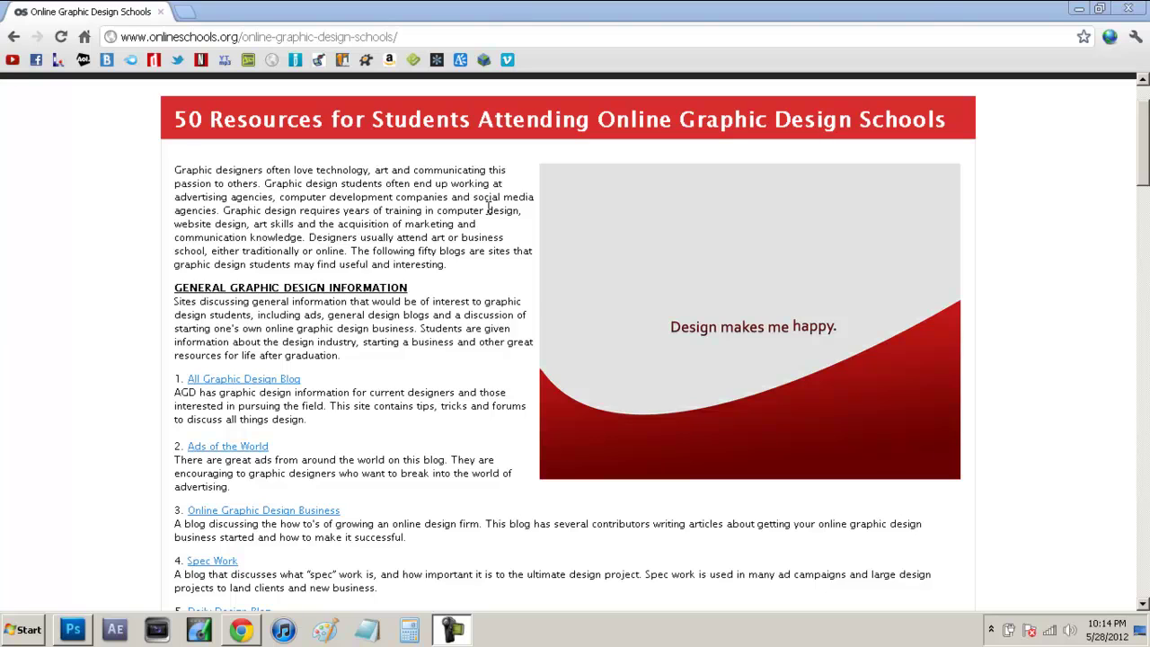
Step: Bring Photoshop forward and create a new 1280×720 document
left_click(1079, 10)
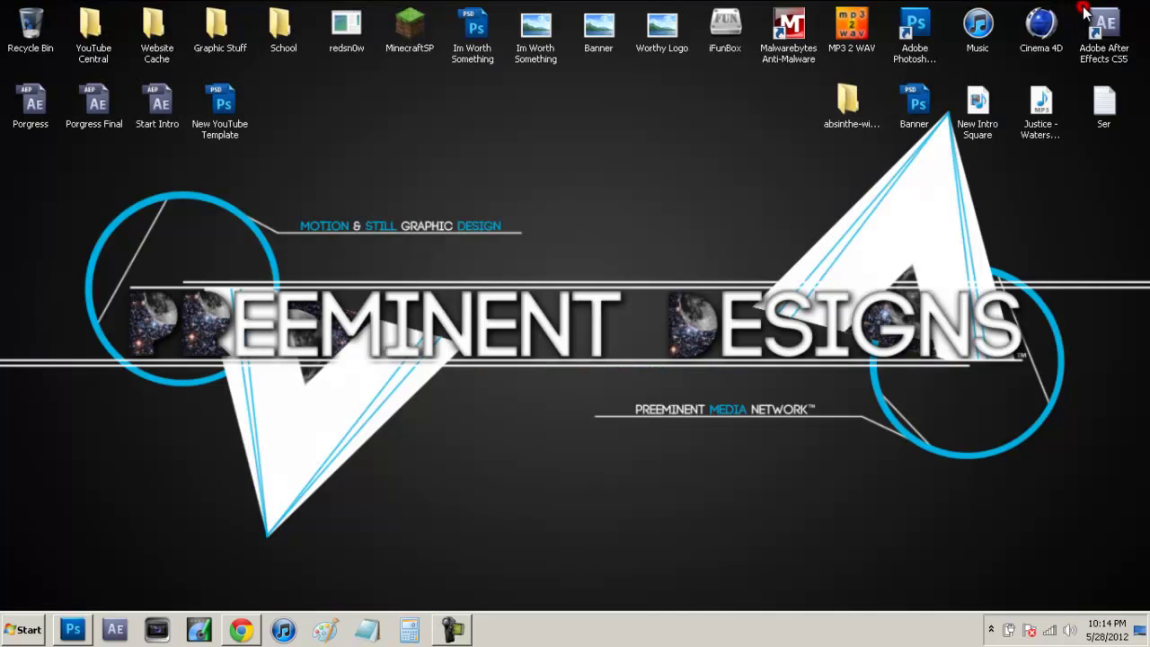
left_click(71, 630)
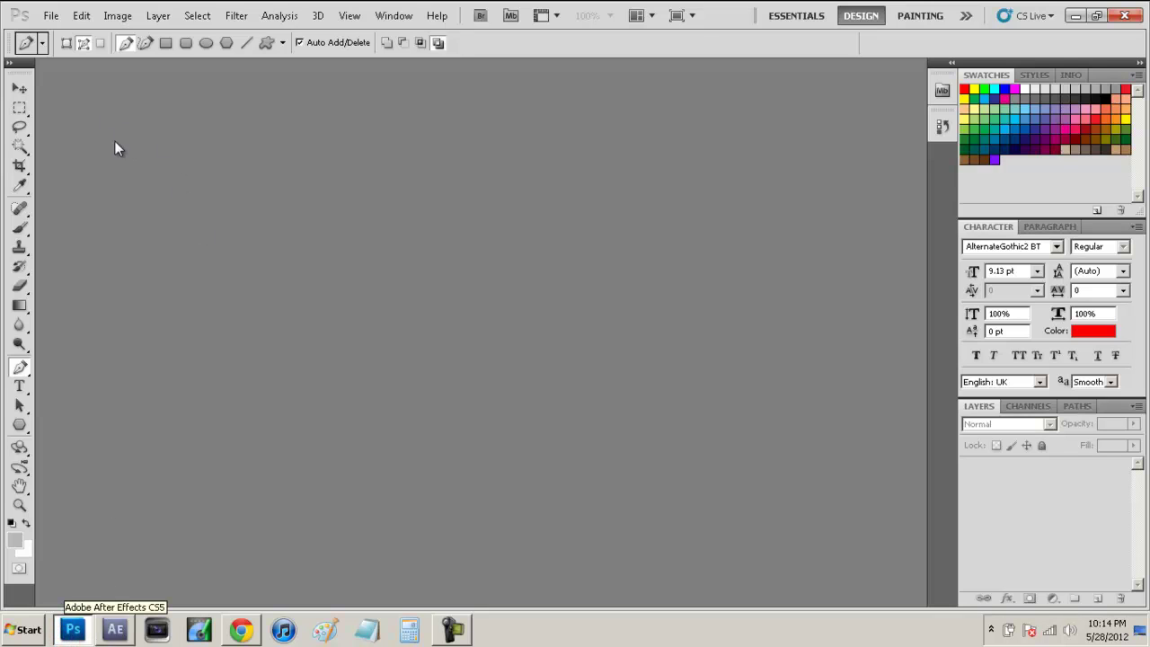
left_click(51, 15)
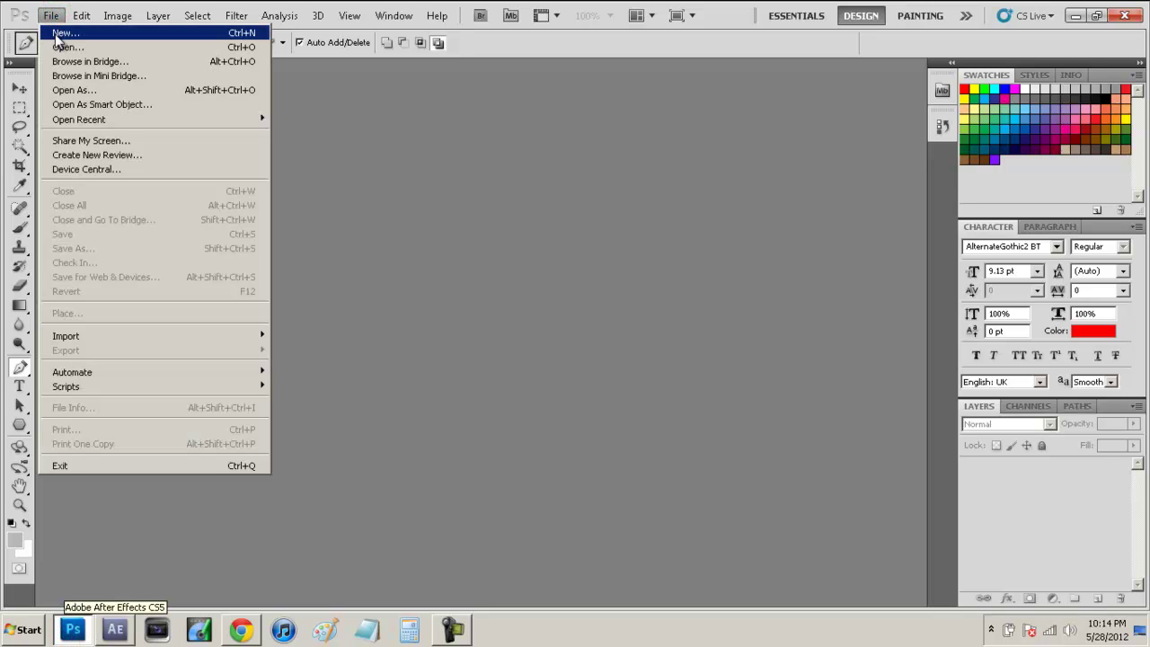
left_click(61, 33)
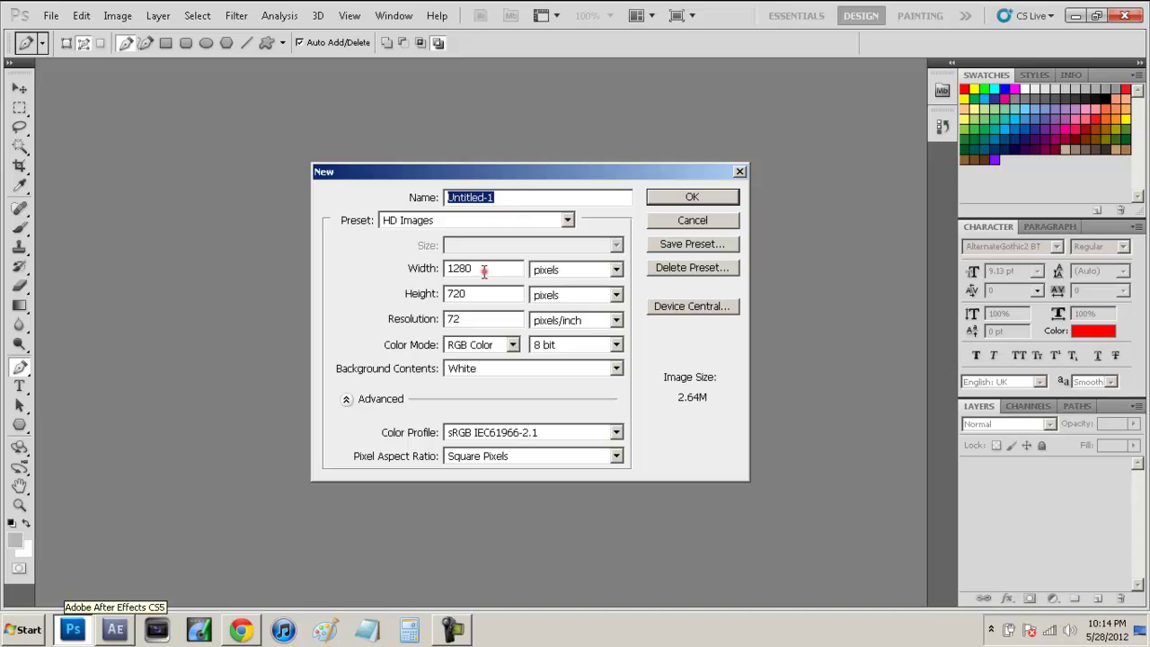
double_click(480, 268)
double_click(476, 291)
left_click(684, 198)
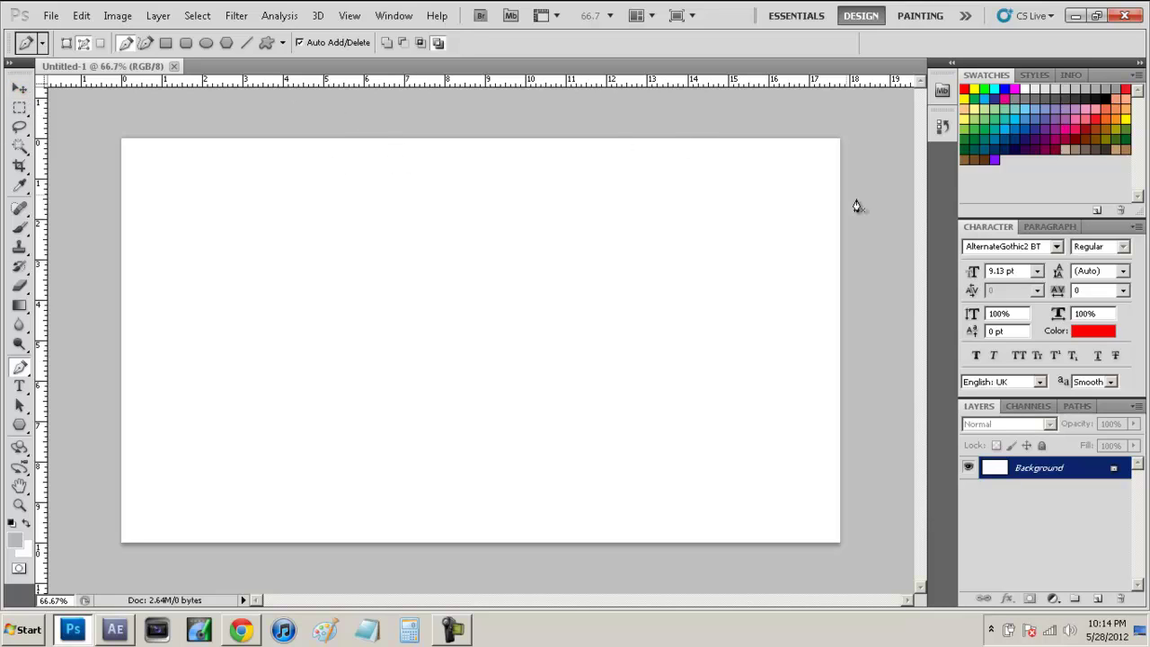
Step: Unlock the background into a normal Layer 0 and rename it 'Background'
left_click(22, 87)
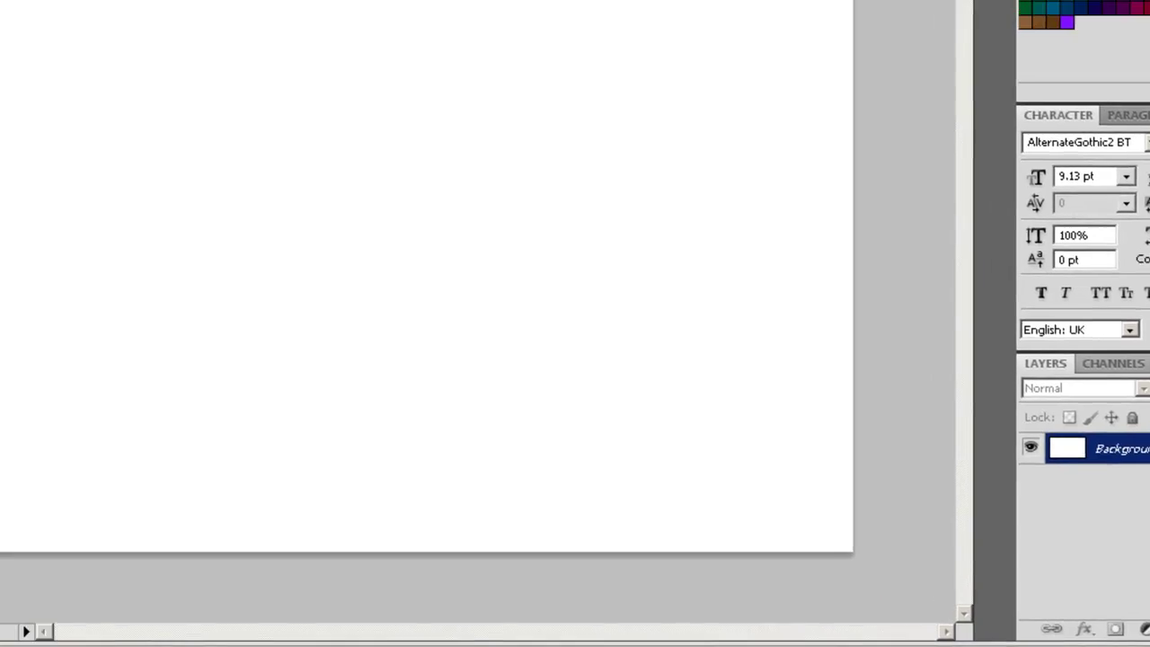
double_click(1100, 405)
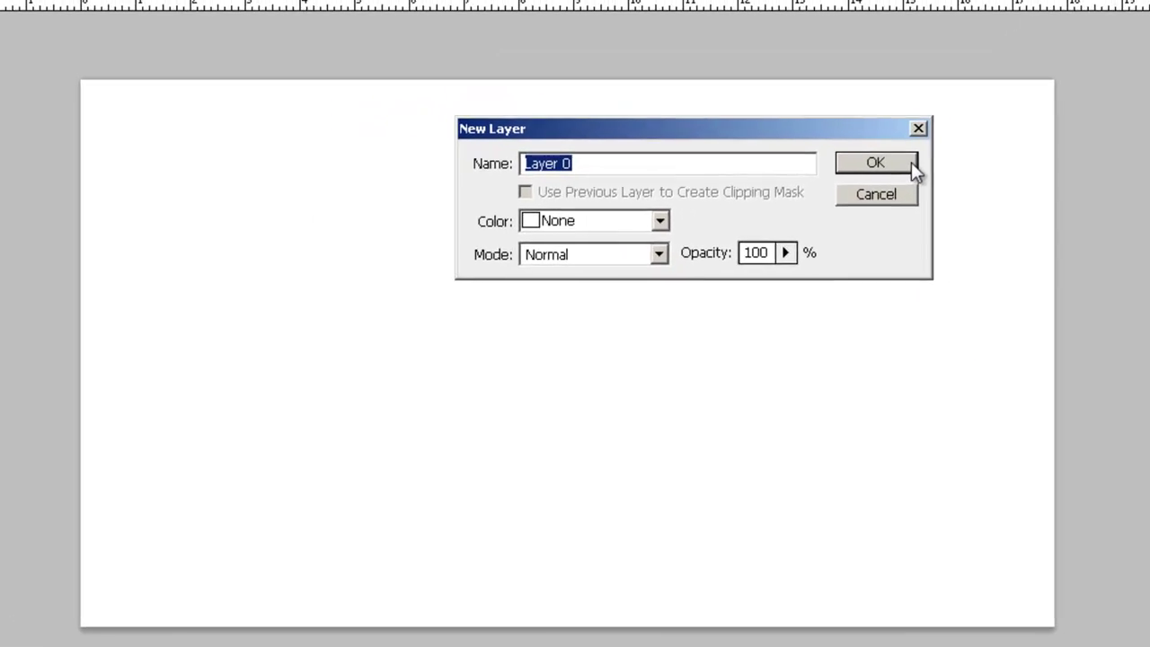
left_click(906, 164)
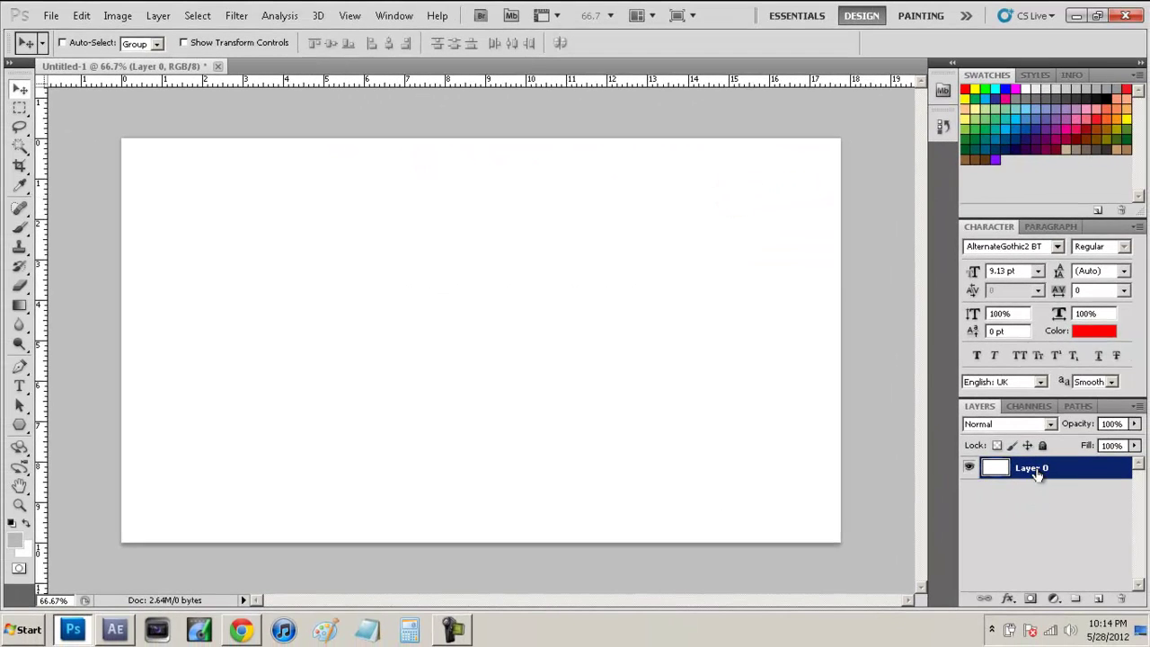
double_click(1030, 469)
type("Background")
key("Return")
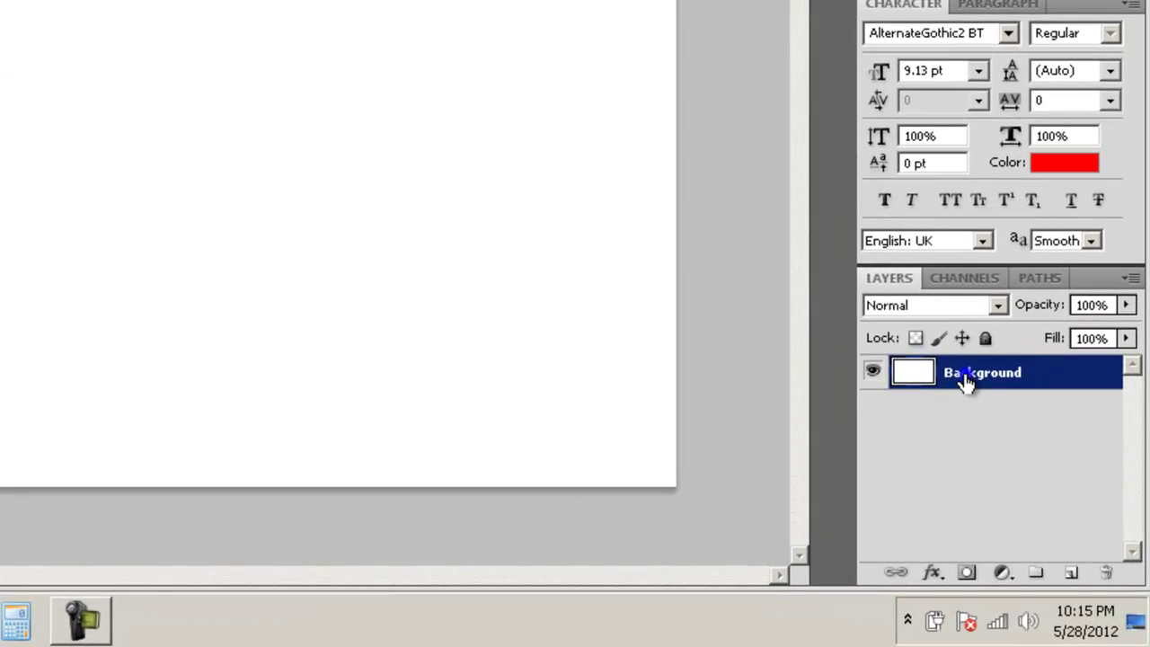
Step: Add a Foreground to Background gradient overlay to the layer, with the right stop e2e2e2
right_click(987, 405)
left_click(1084, 93)
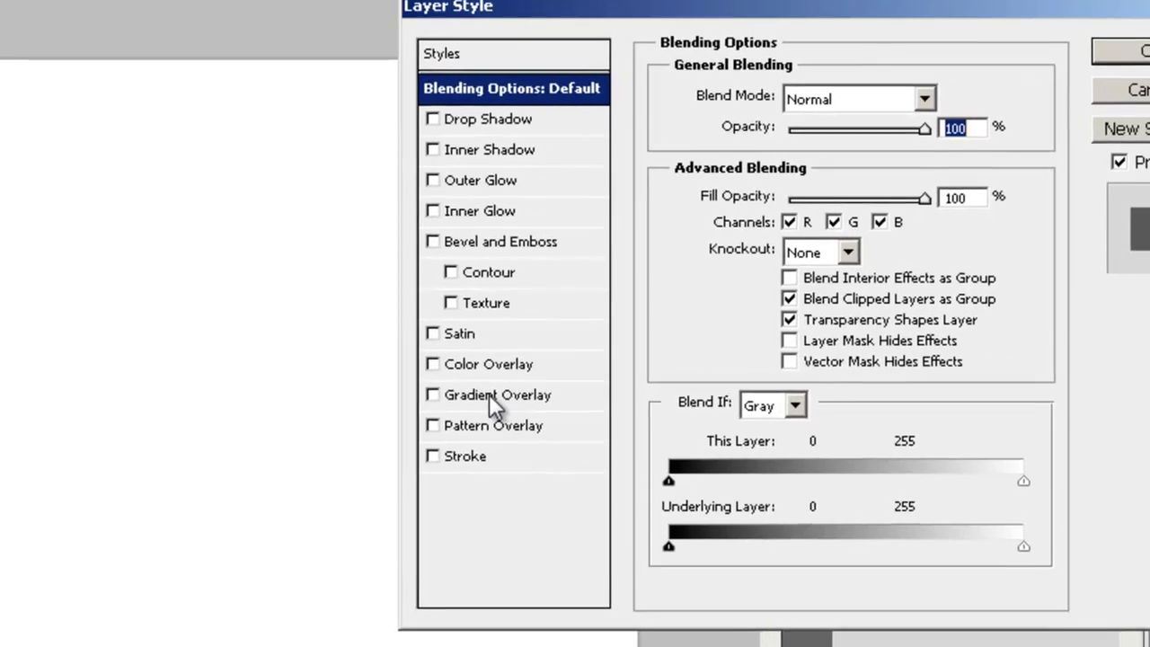
left_click(544, 379)
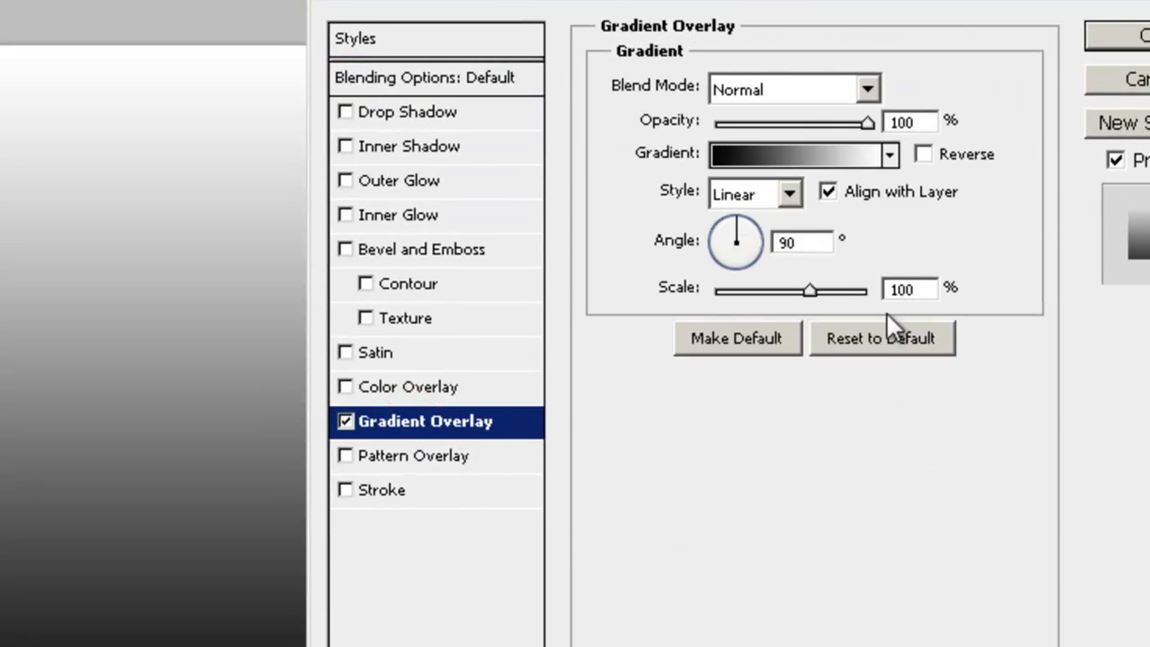
left_click(772, 152)
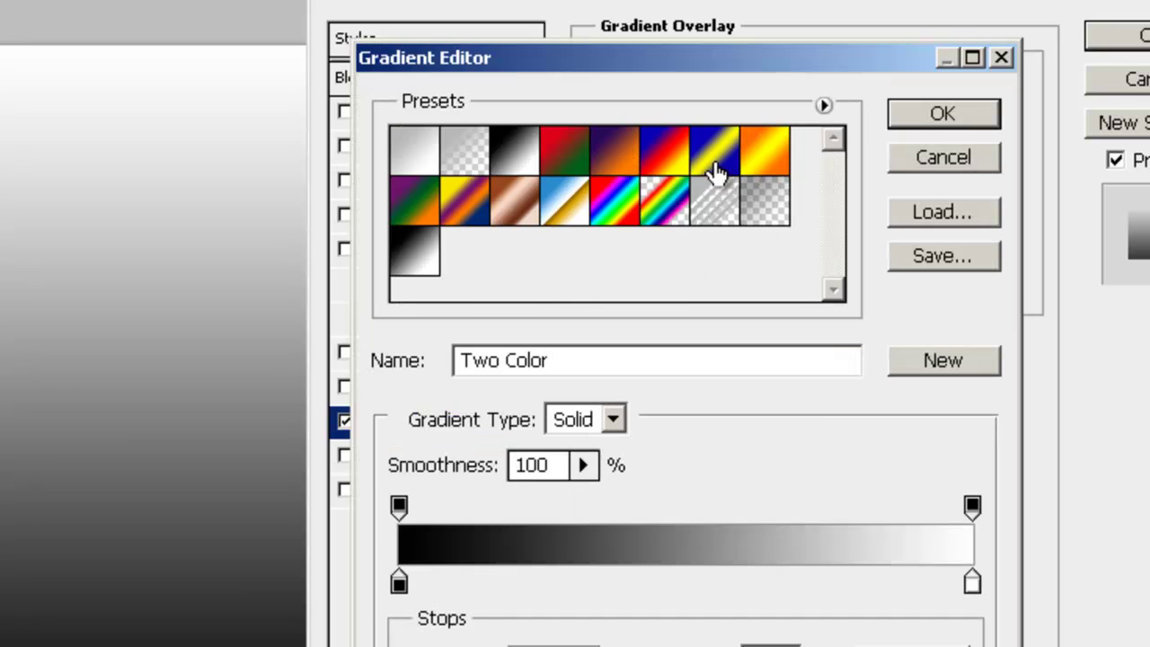
left_click(411, 154)
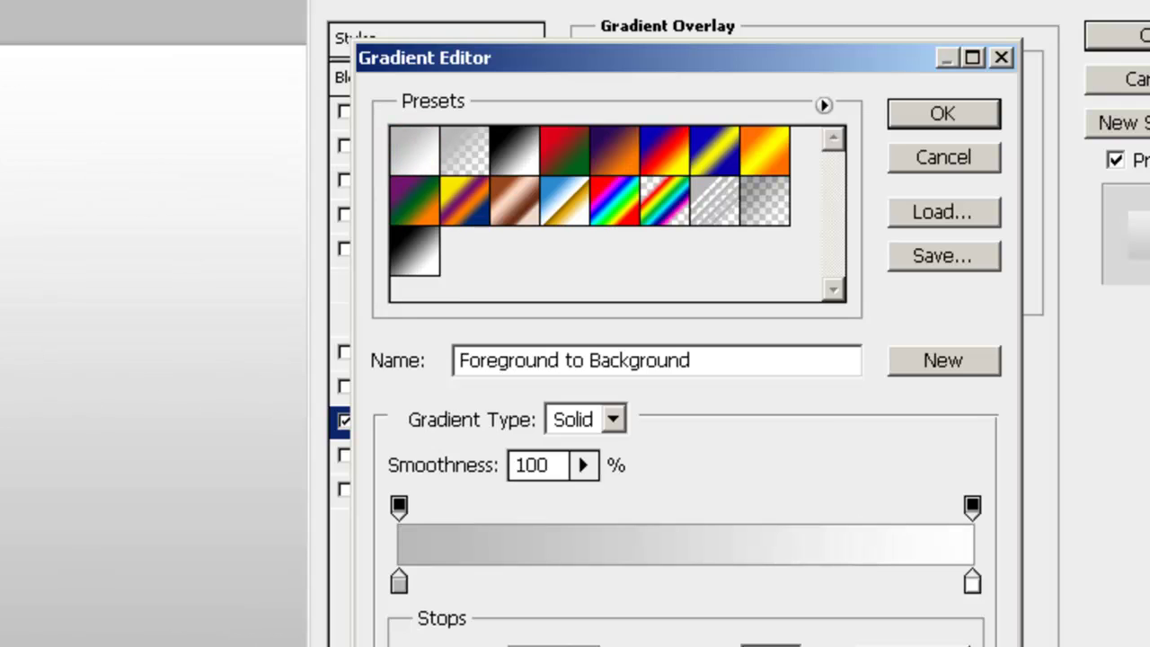
left_click(972, 583)
double_click(975, 582)
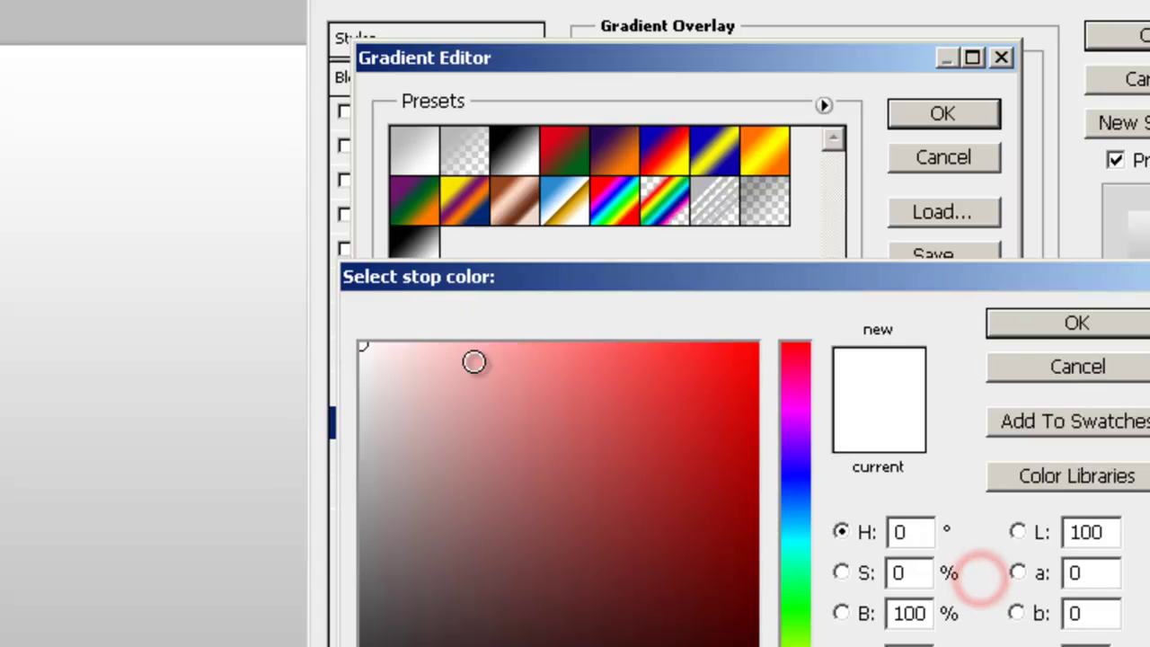
mouse_move(371, 367)
left_mouse_down()
mouse_move(293, 381)
mouse_move(303, 379)
left_mouse_up()
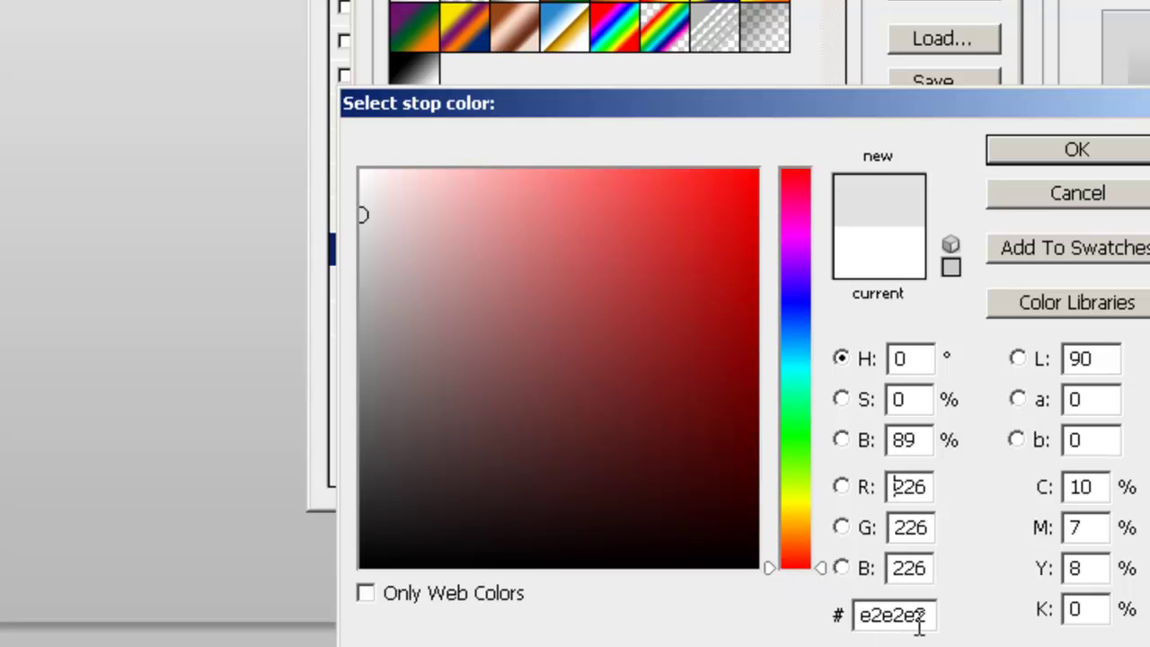
left_click(1077, 150)
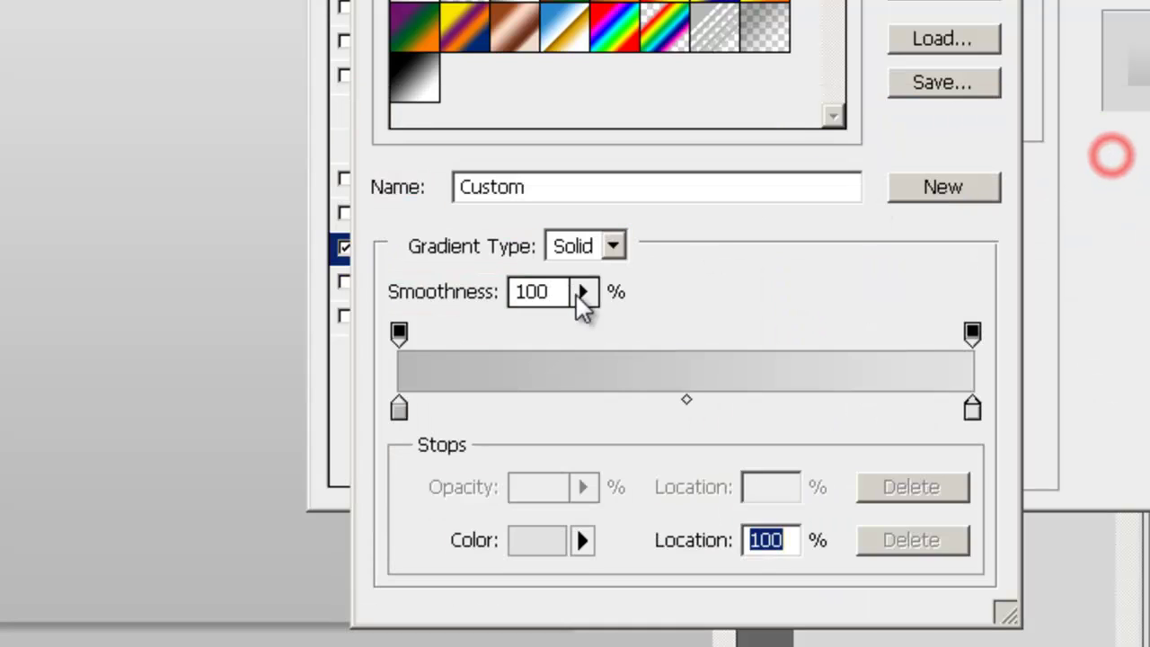
Step: Set the left gradient stop to grey a2a2a2 and apply the overlay
double_click(398, 406)
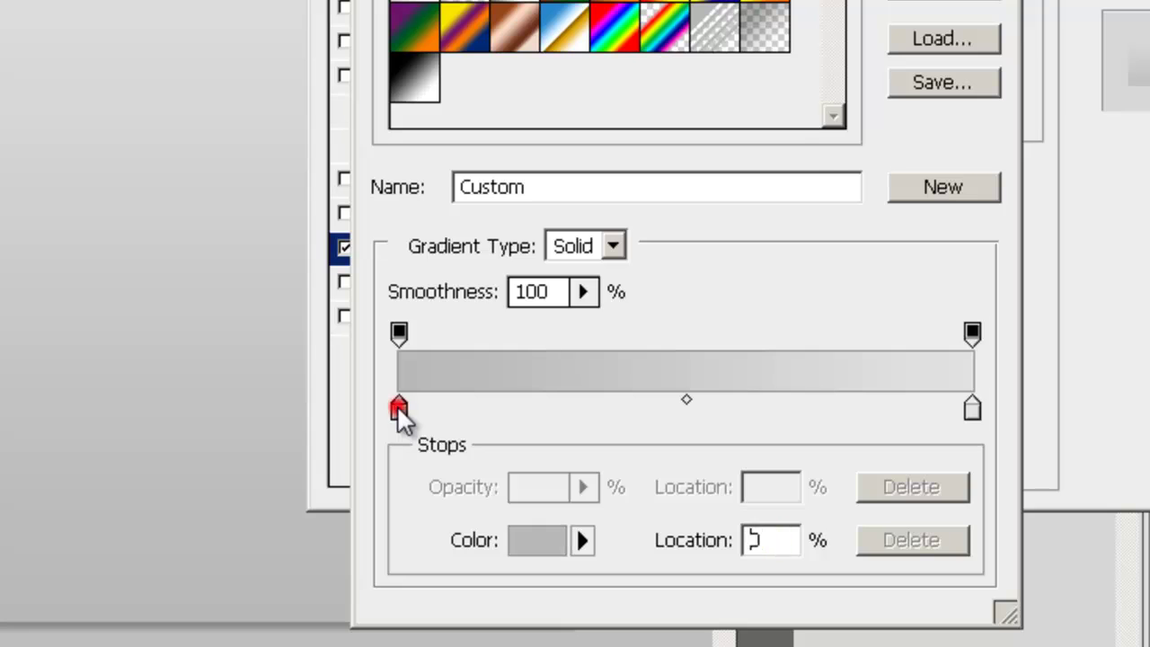
left_click_drag(359, 319, 303, 372)
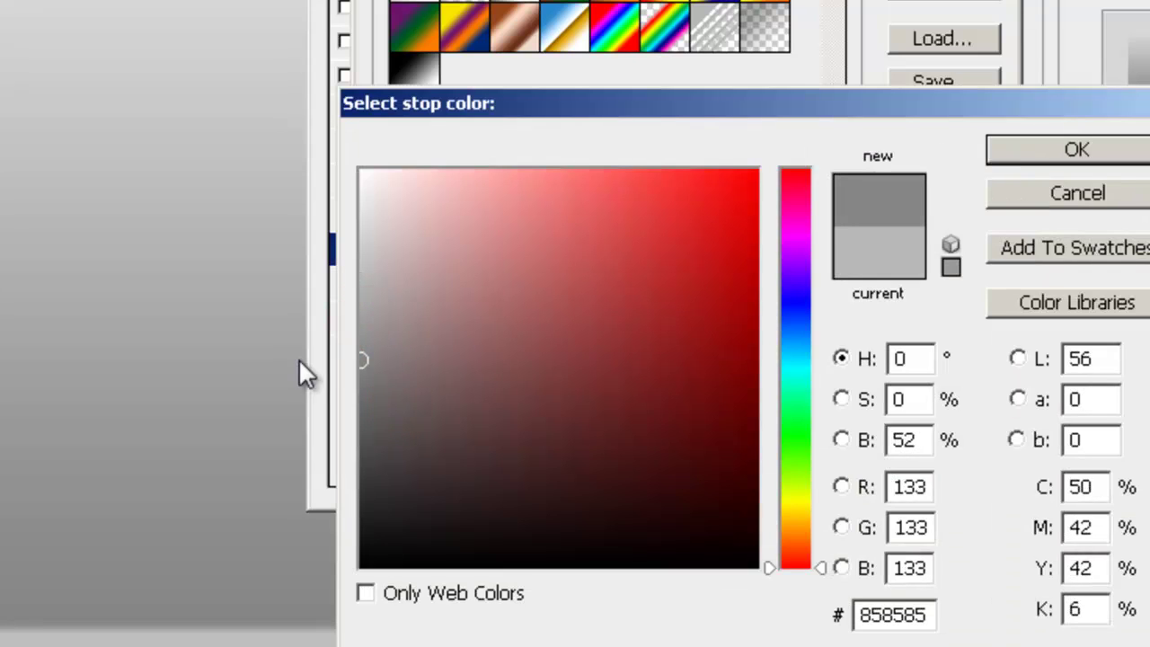
left_click(361, 339)
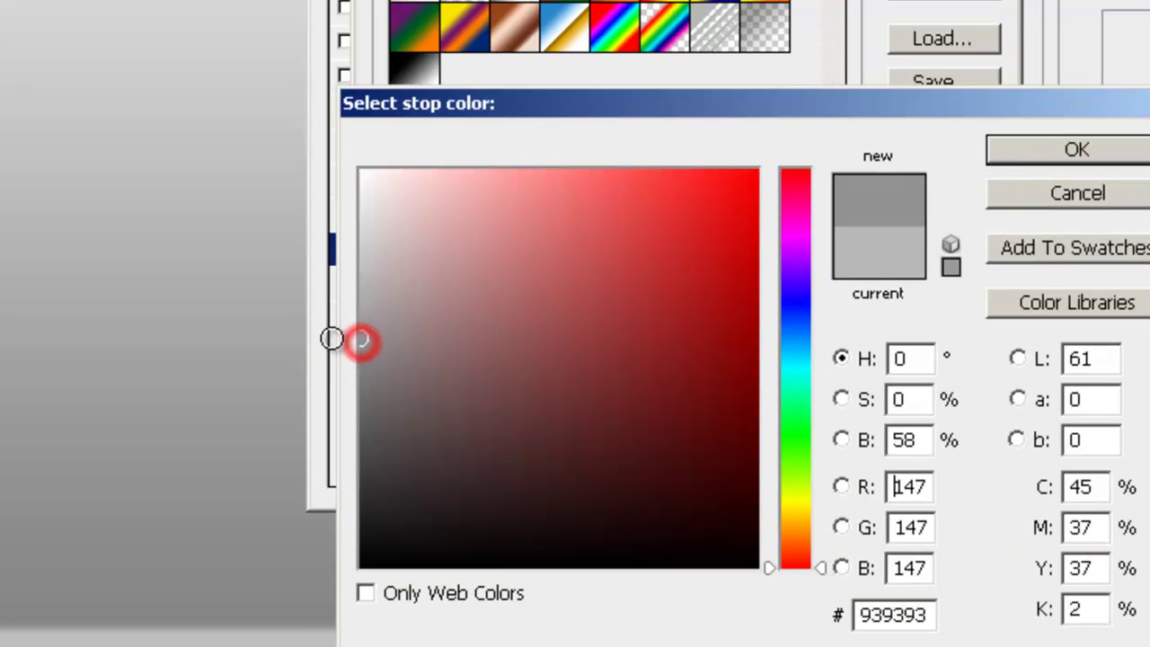
left_click(367, 314)
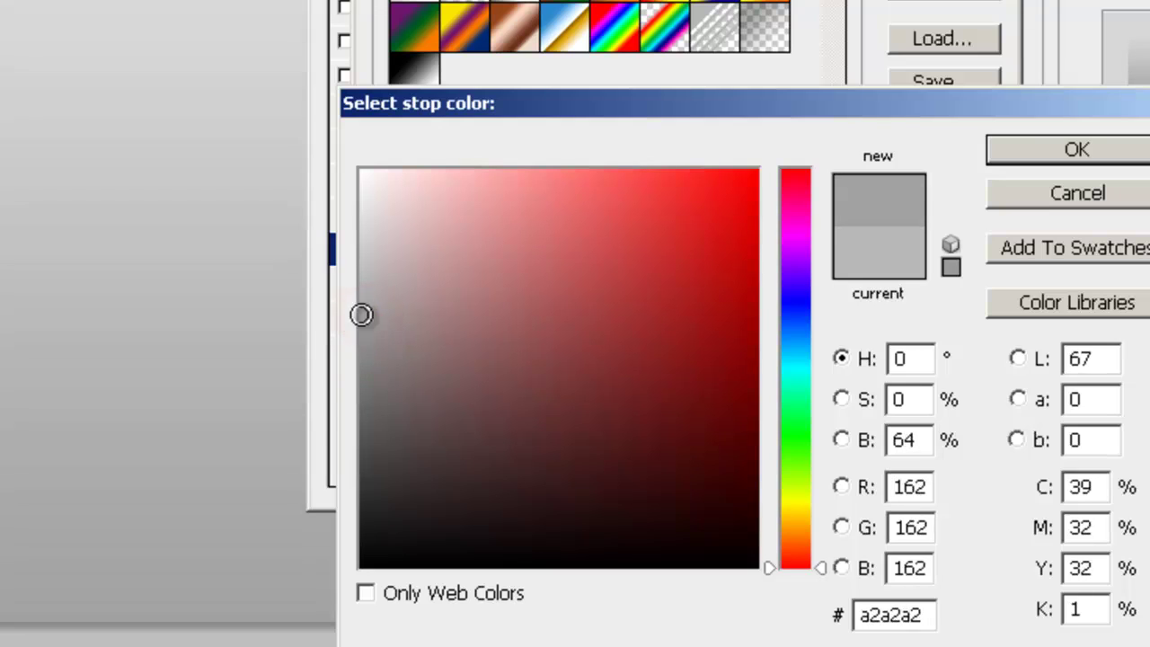
left_click(1003, 127)
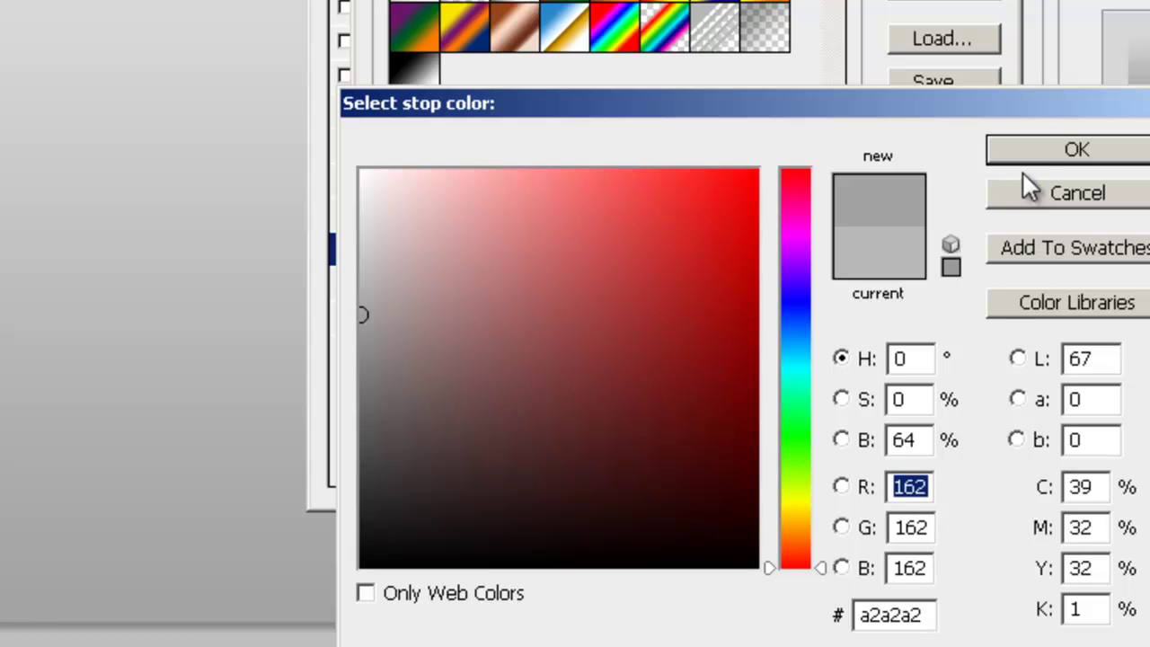
left_click(1034, 143)
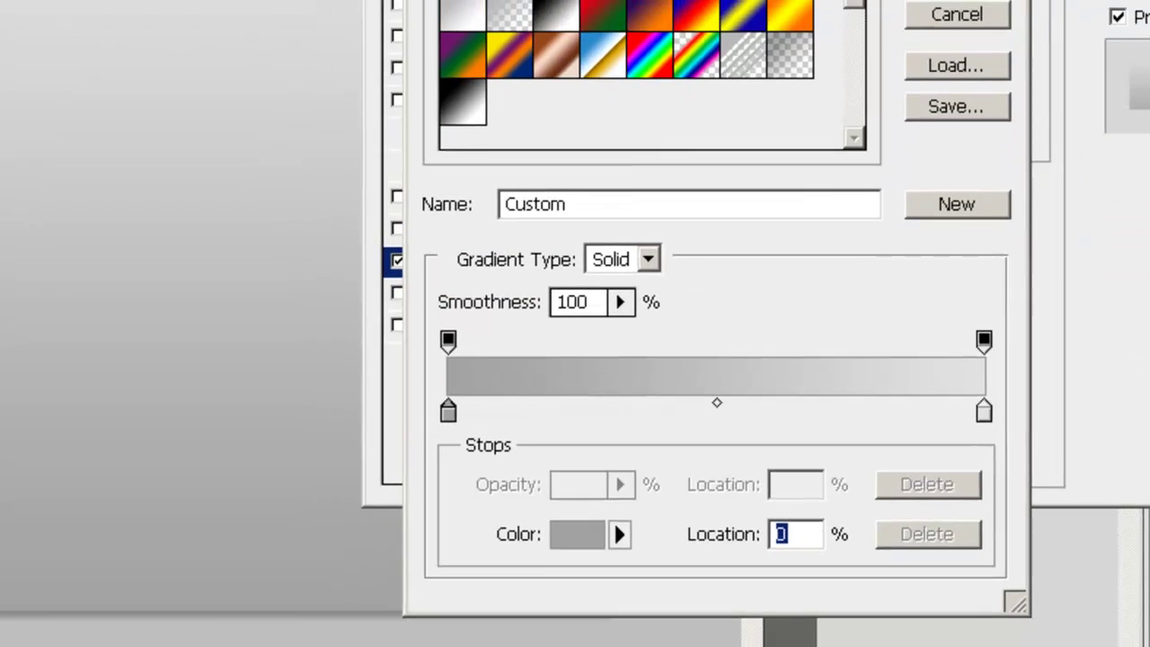
left_click(944, 0)
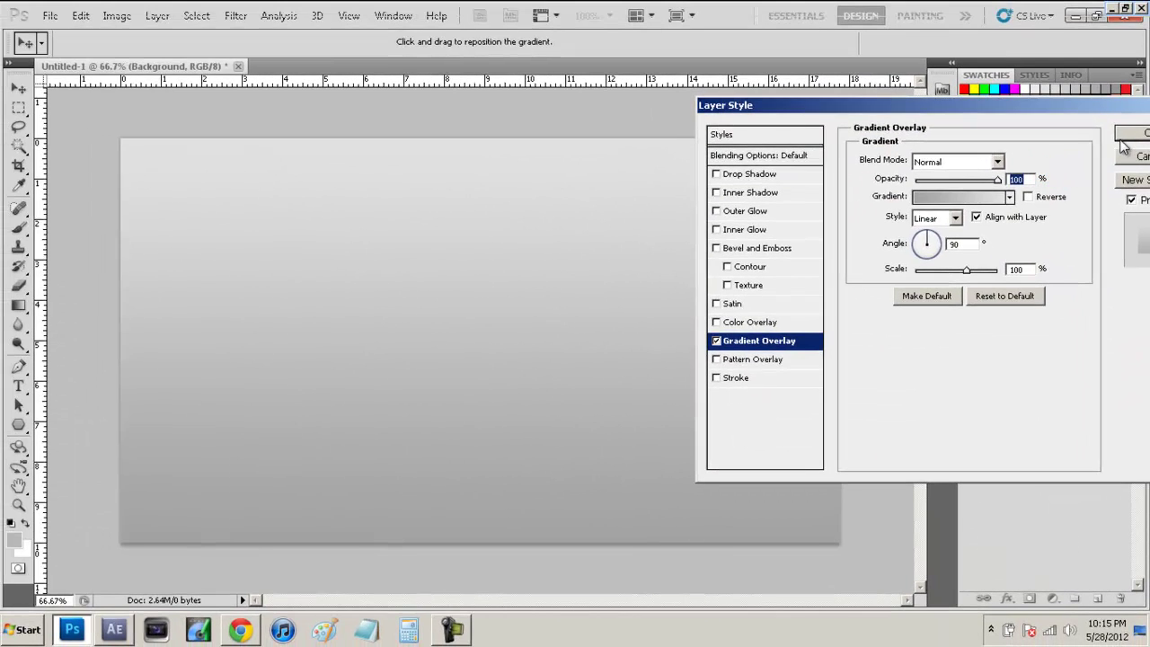
left_click(1129, 135)
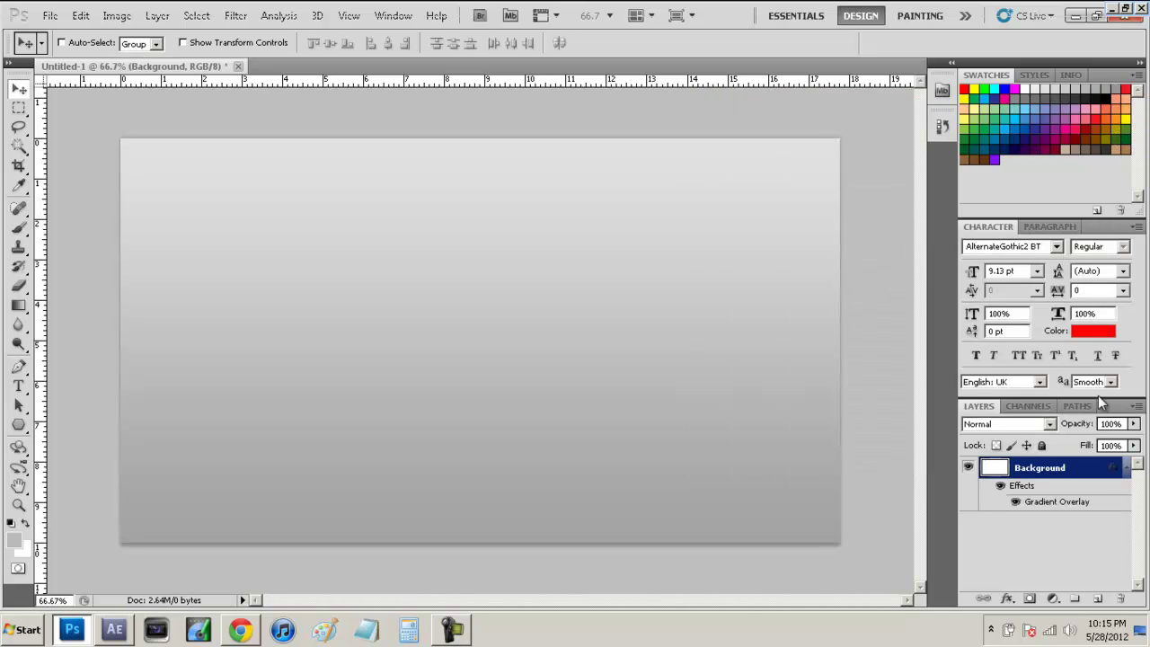
left_click(1125, 468)
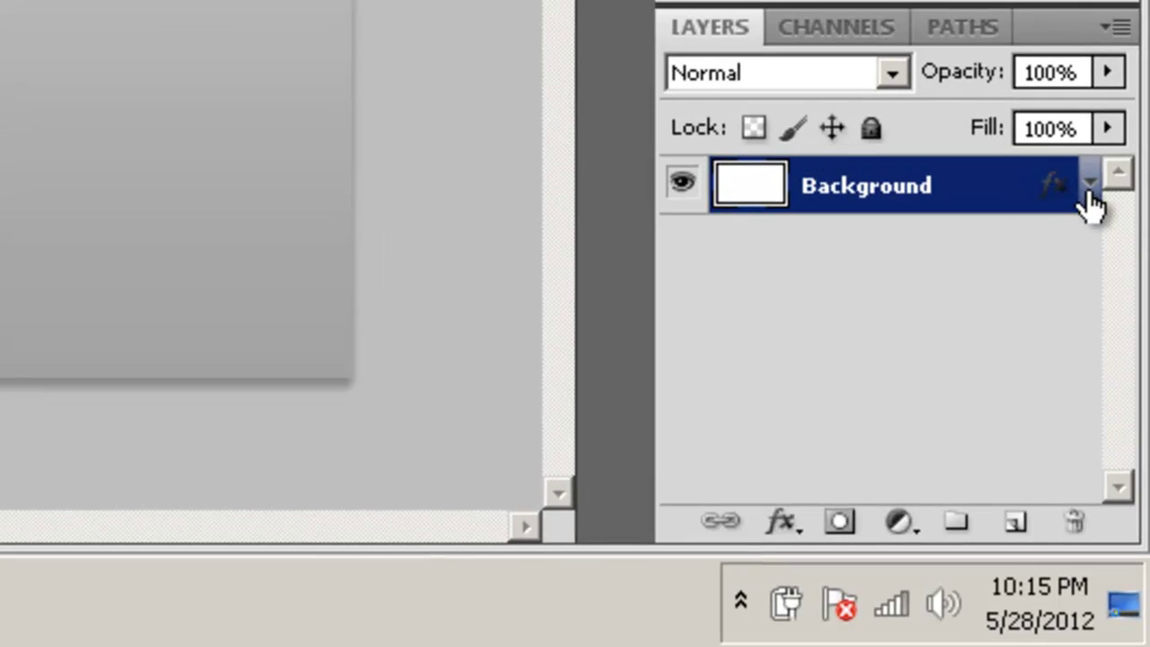
left_click(1090, 190)
left_click(1090, 190)
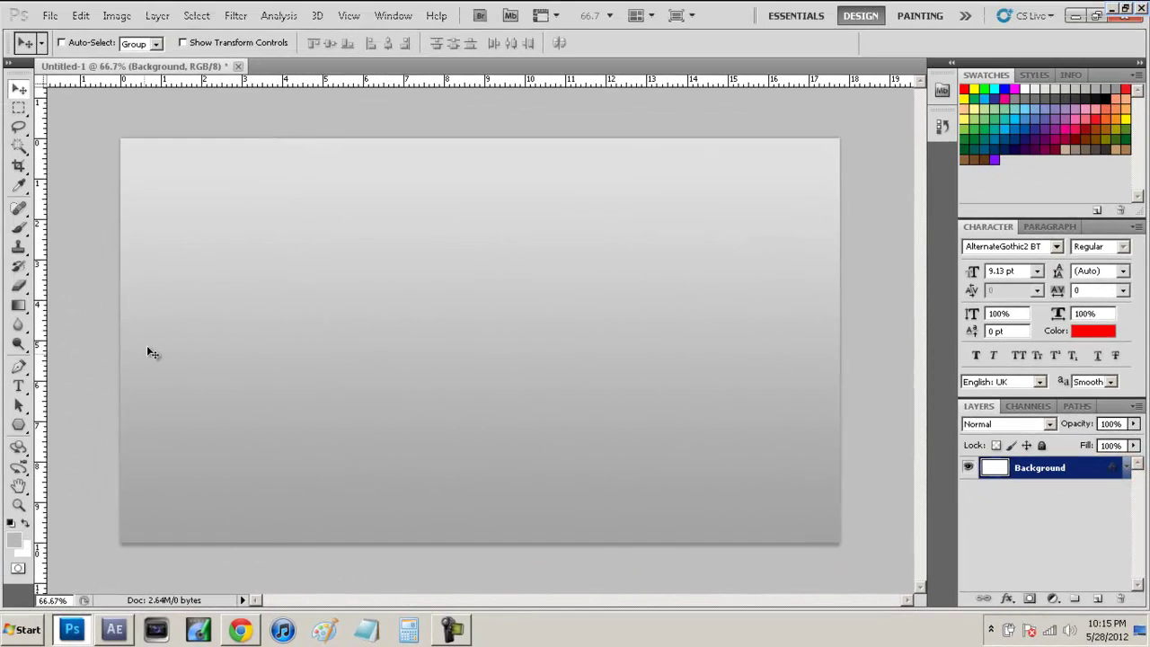
left_click(241, 629)
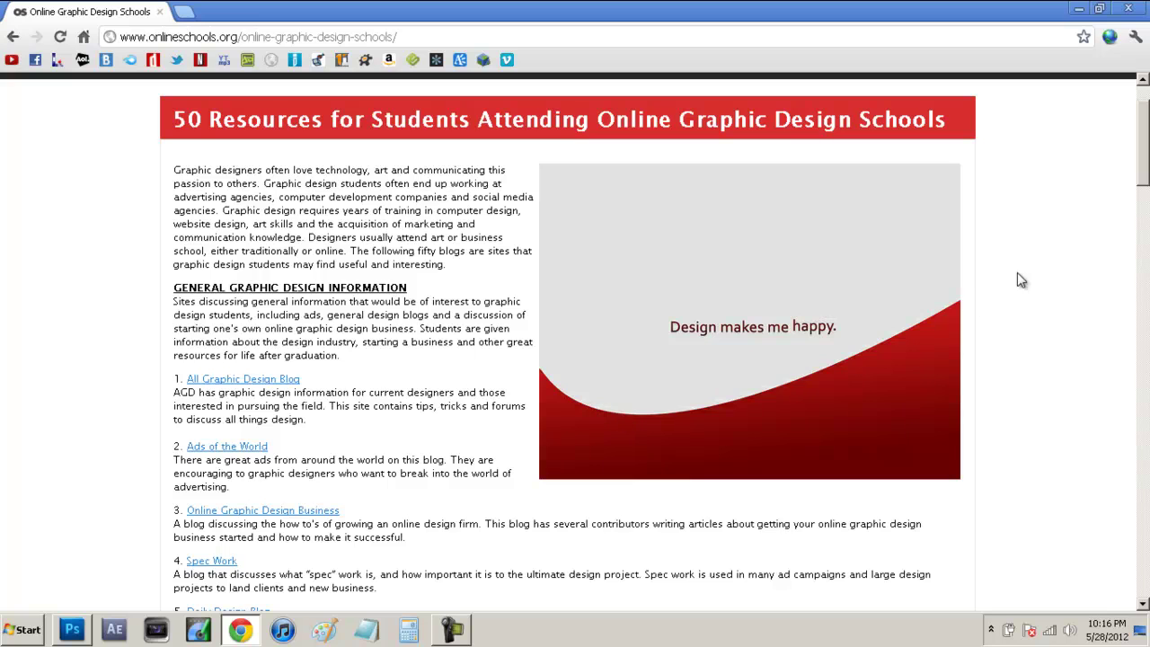
left_click(1078, 9)
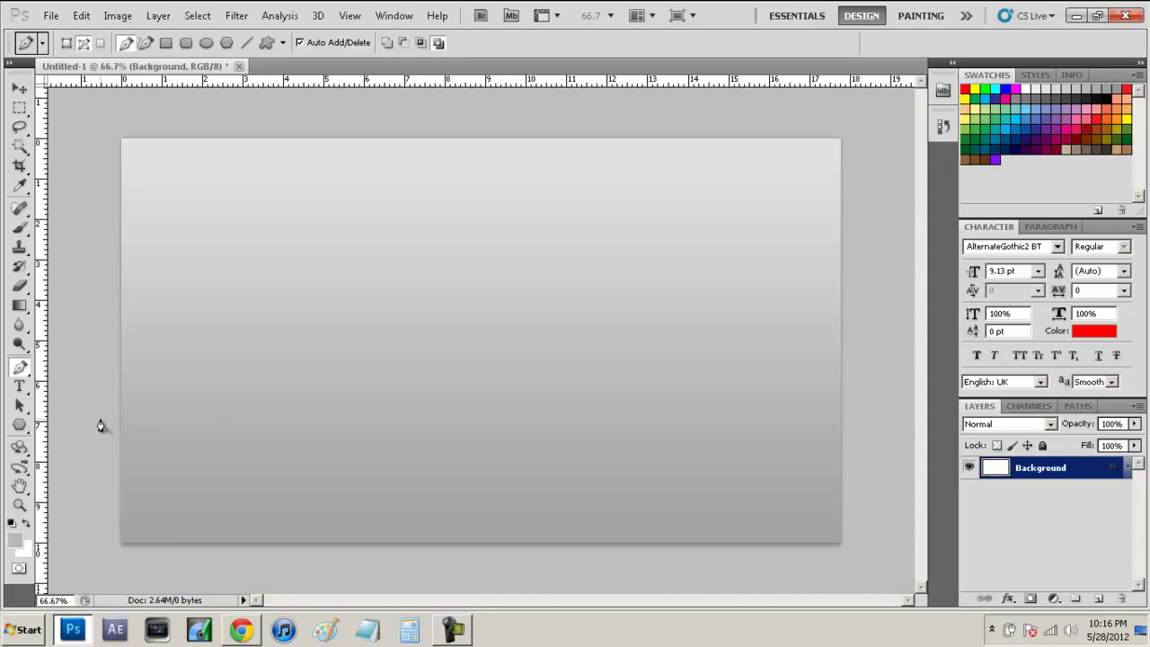
Step: Try several curved arch segments with the Pen tool, then undo and clear them all
left_click(100, 396)
left_click_drag(874, 257, 997, 6)
key("ctrl+z")
left_click_drag(876, 348, 602, 583)
key("ctrl+z")
left_click_drag(874, 316, 1105, 29)
key("ctrl+z")
left_click_drag(905, 369, 1149, 174)
key("ctrl+z")
key("ctrl+z")
key("ctrl+z")
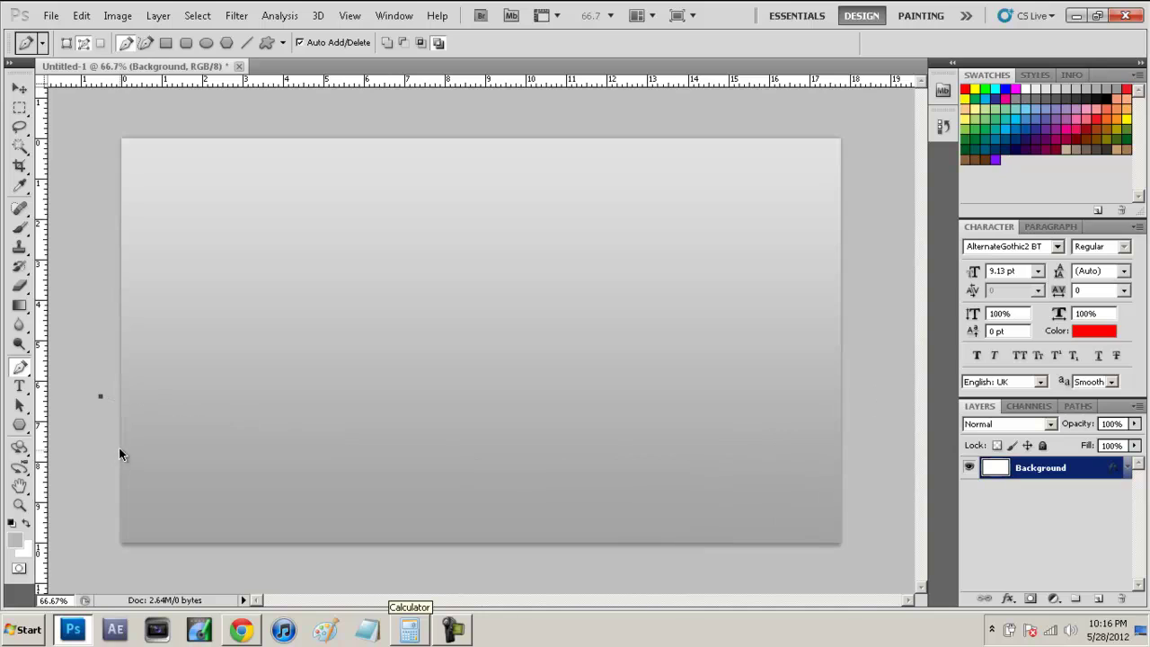
key("ctrl+alt+z")
Step: Draw the arch path from the lower left, curving up right, around below the bottom, and close it
left_click(101, 435)
left_click_drag(866, 322, 1010, 39)
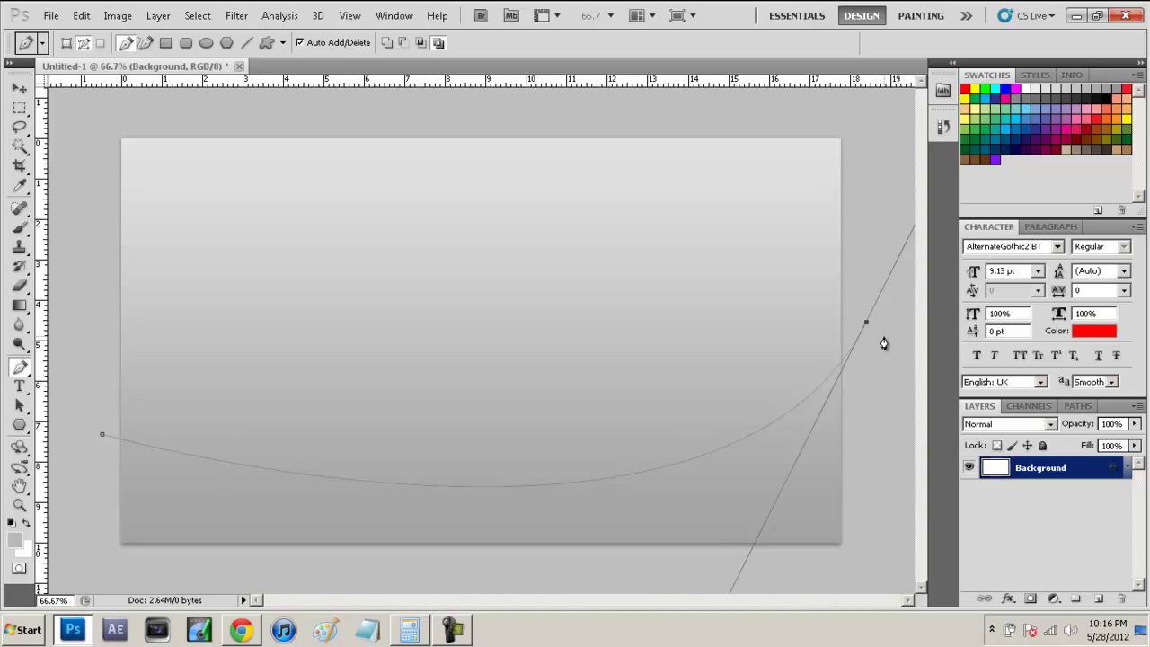
left_click(887, 377)
left_click(883, 570)
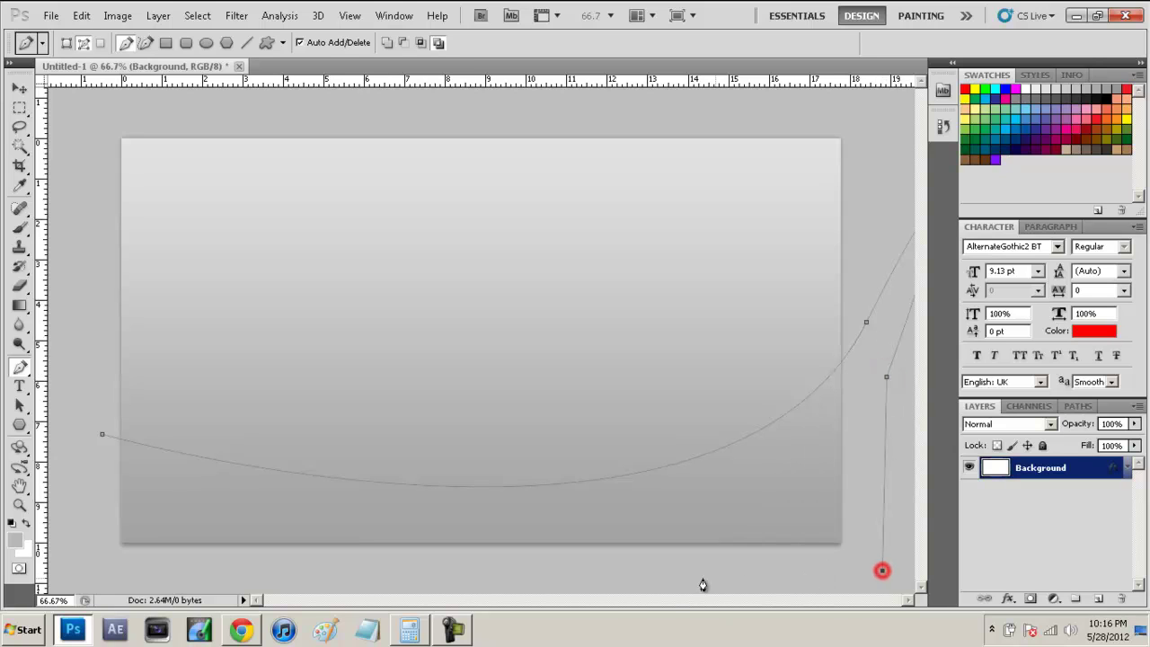
left_click(447, 584)
left_click(97, 565)
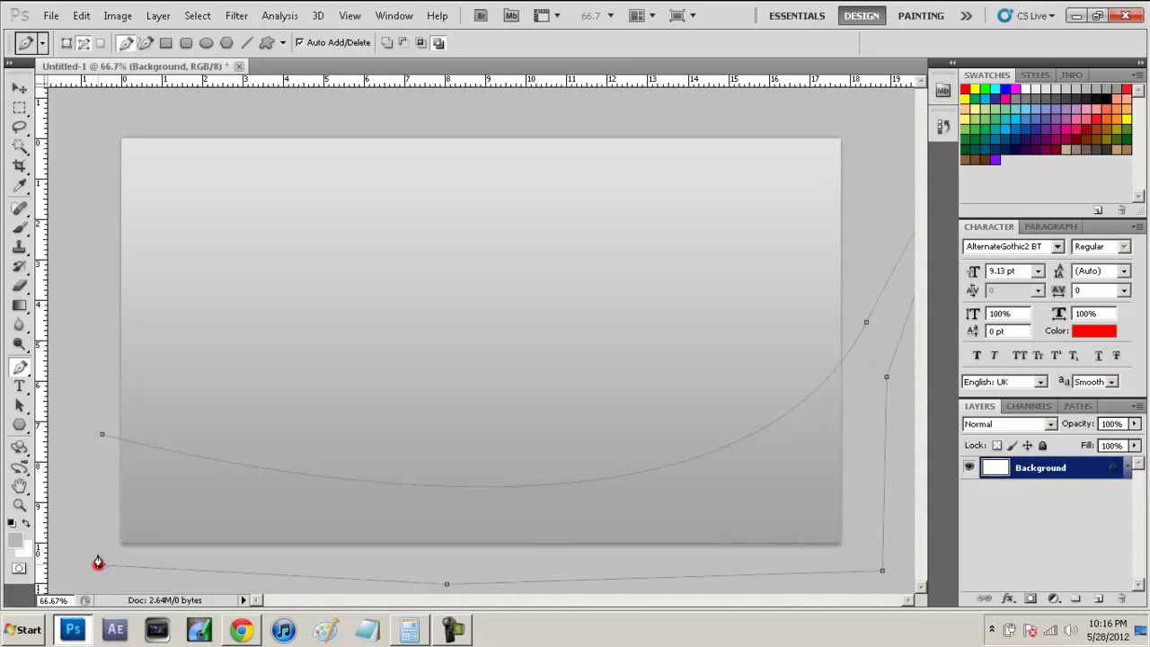
left_click(100, 436)
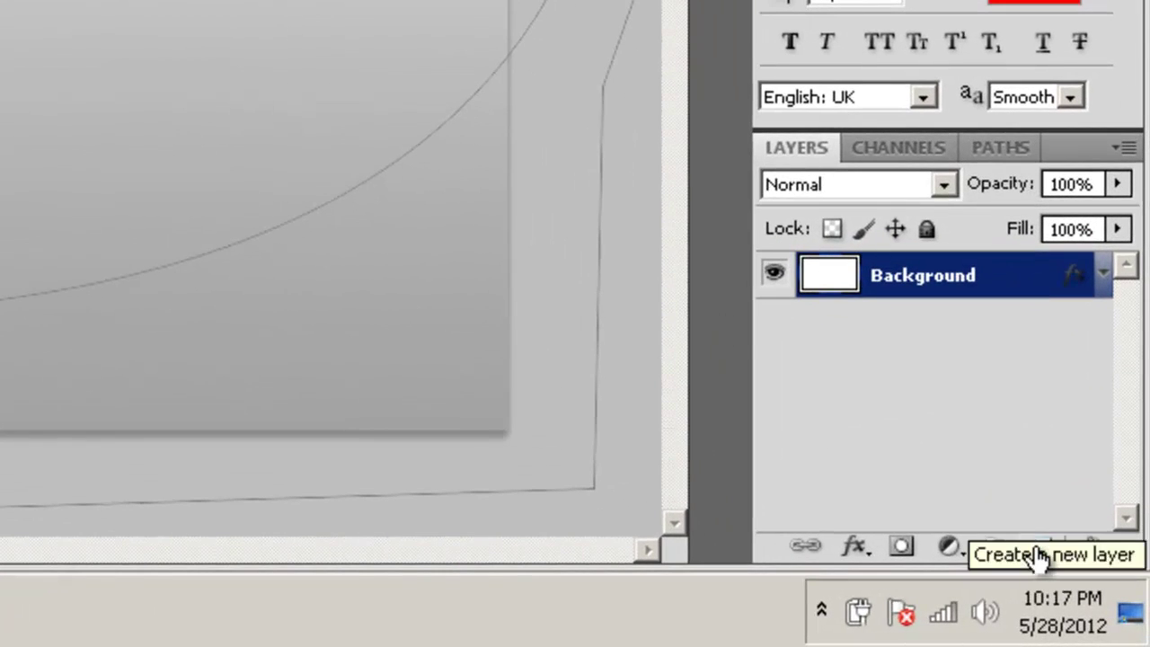
Step: Fill the path with red on a new layer, delete the path, and name the layer Arch
left_click(1041, 547)
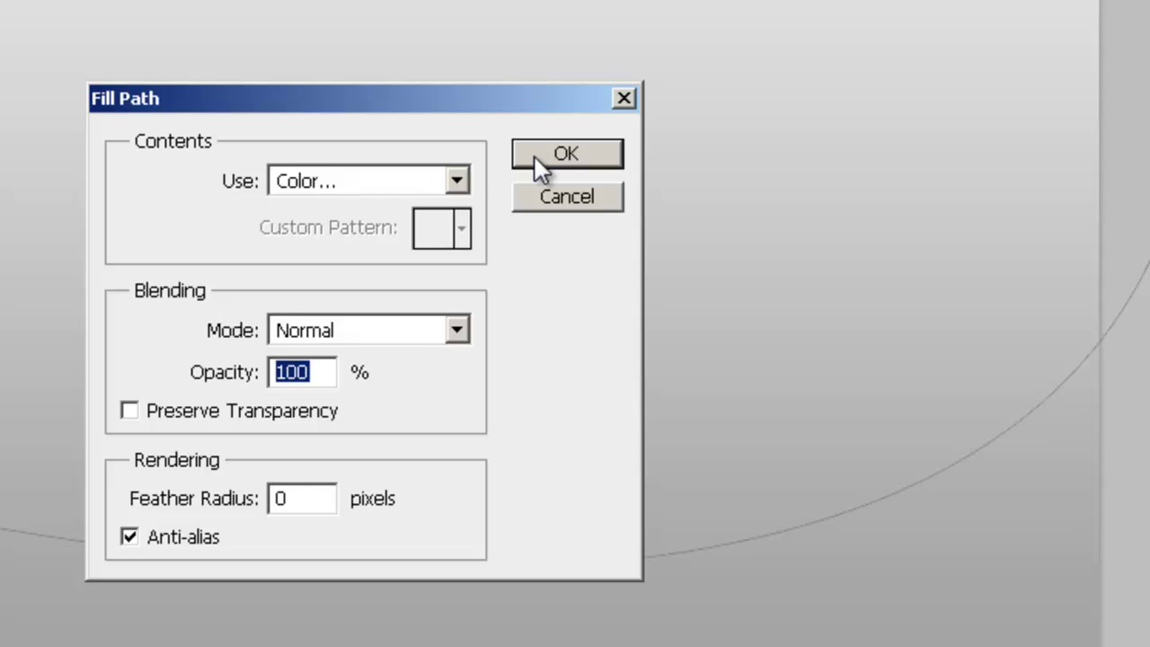
left_click(537, 160)
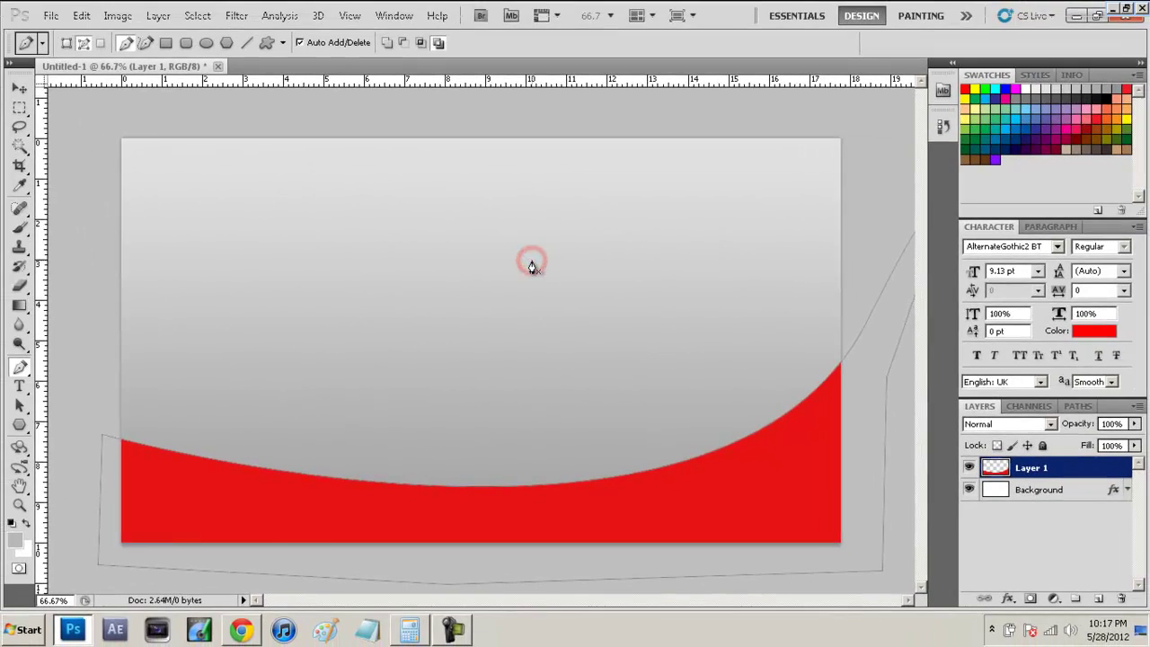
right_click(780, 458)
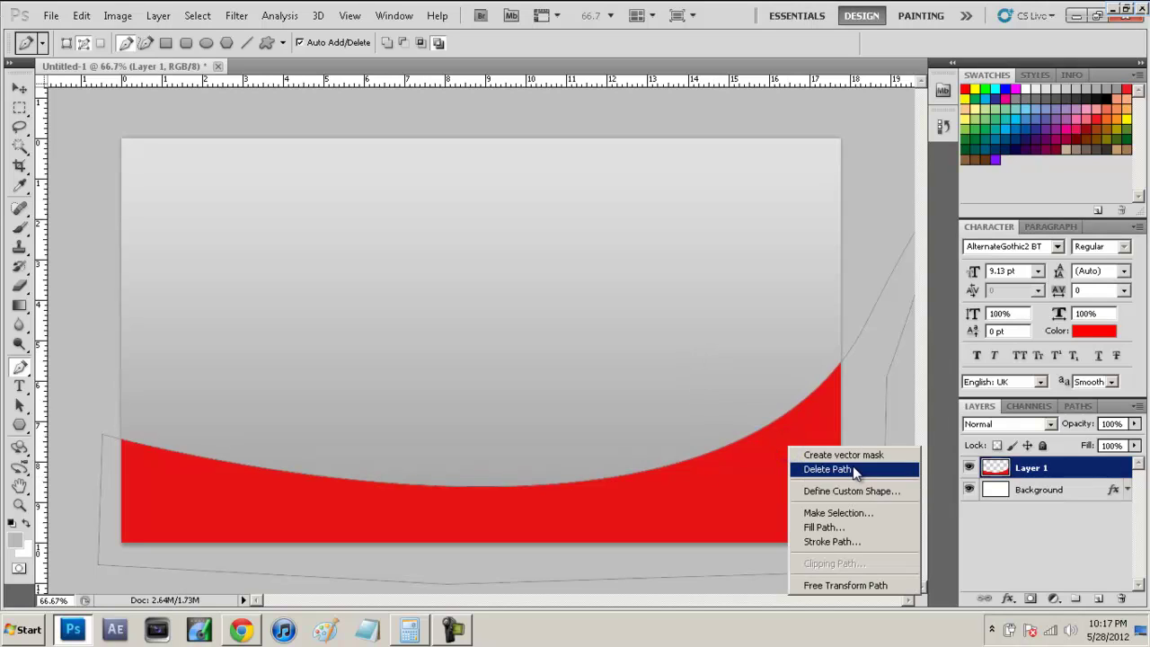
left_click(853, 466)
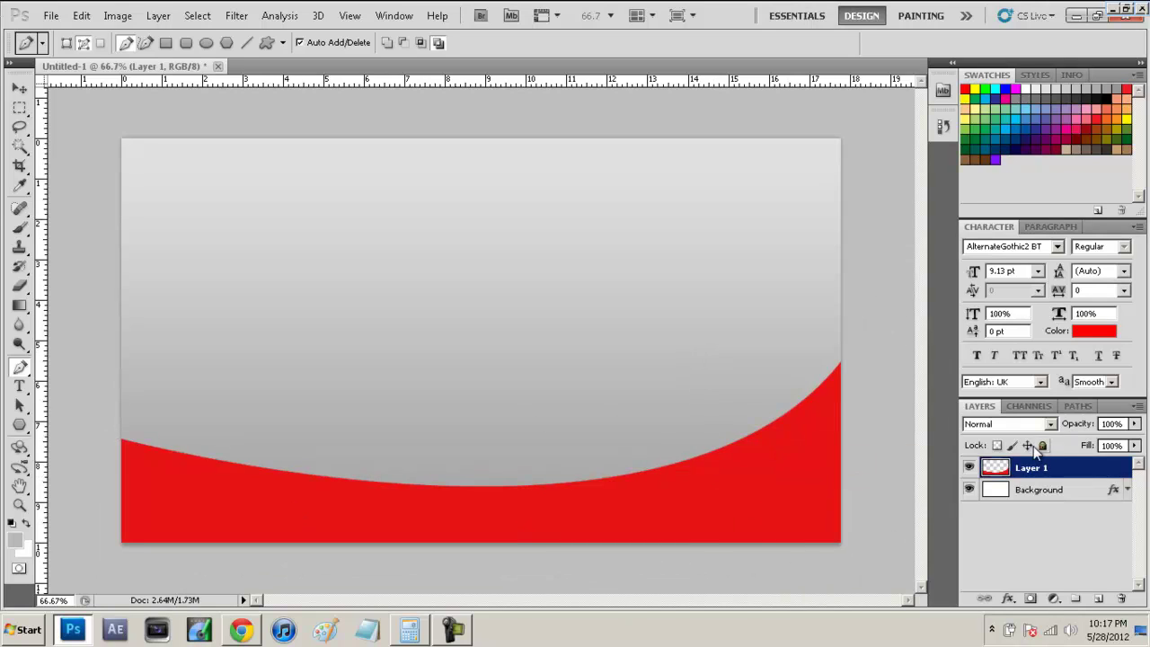
double_click(1032, 469)
key("Return")
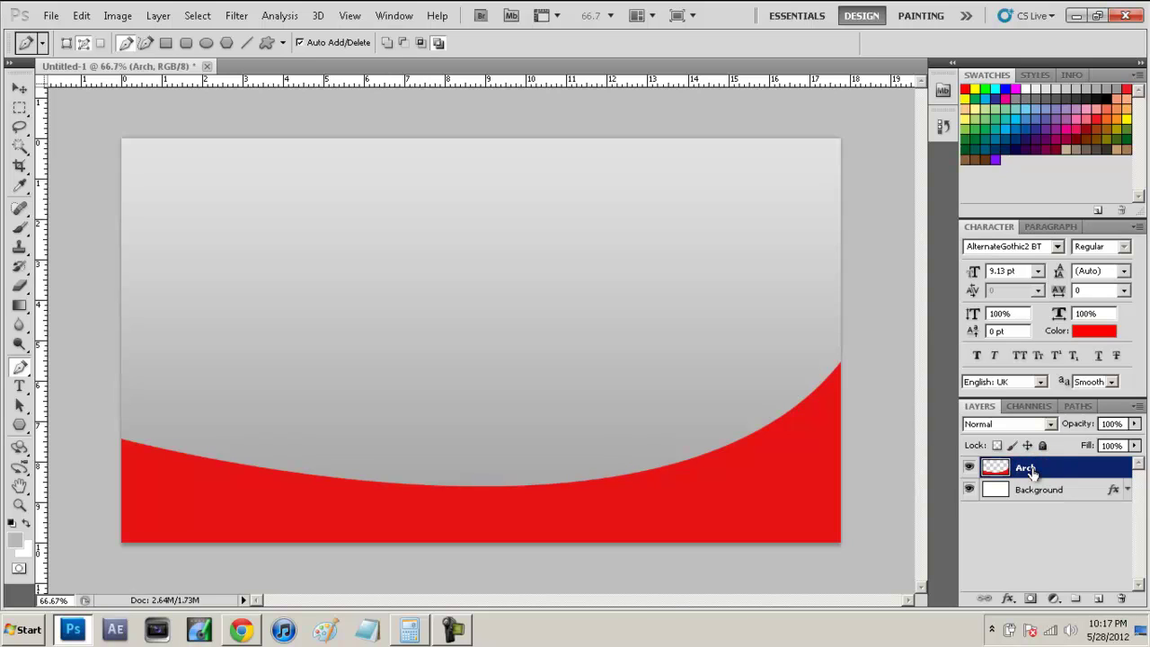
Step: Add a gradient overlay to the Arch layer using the Foreground to Background preset
right_click(1033, 473)
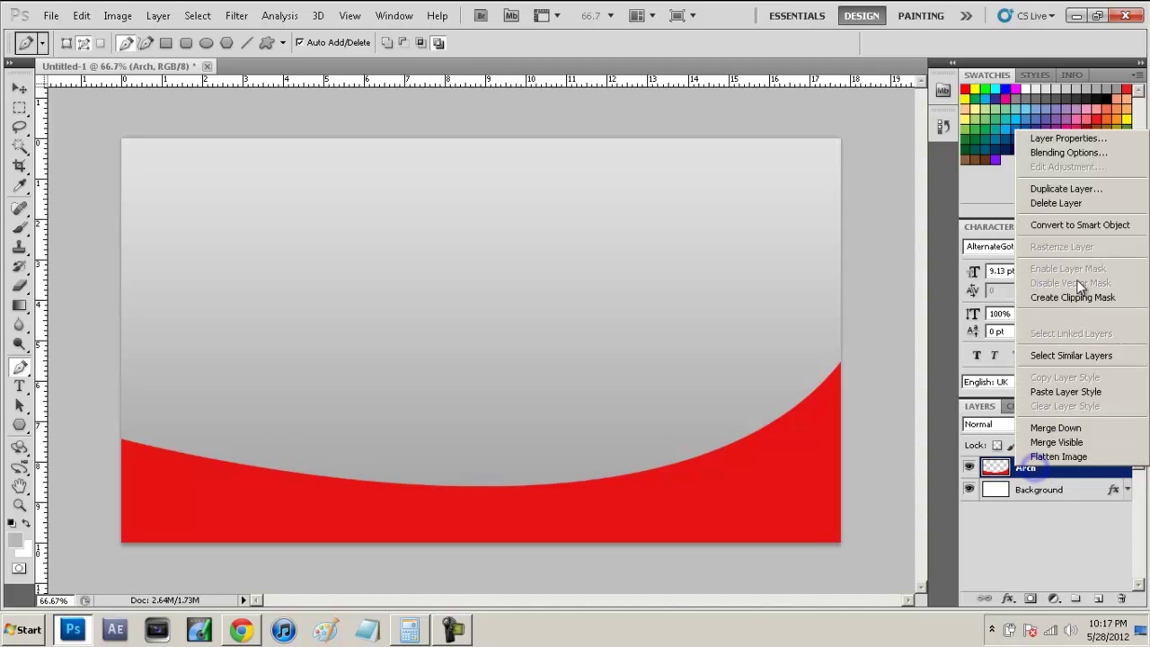
left_click(1094, 155)
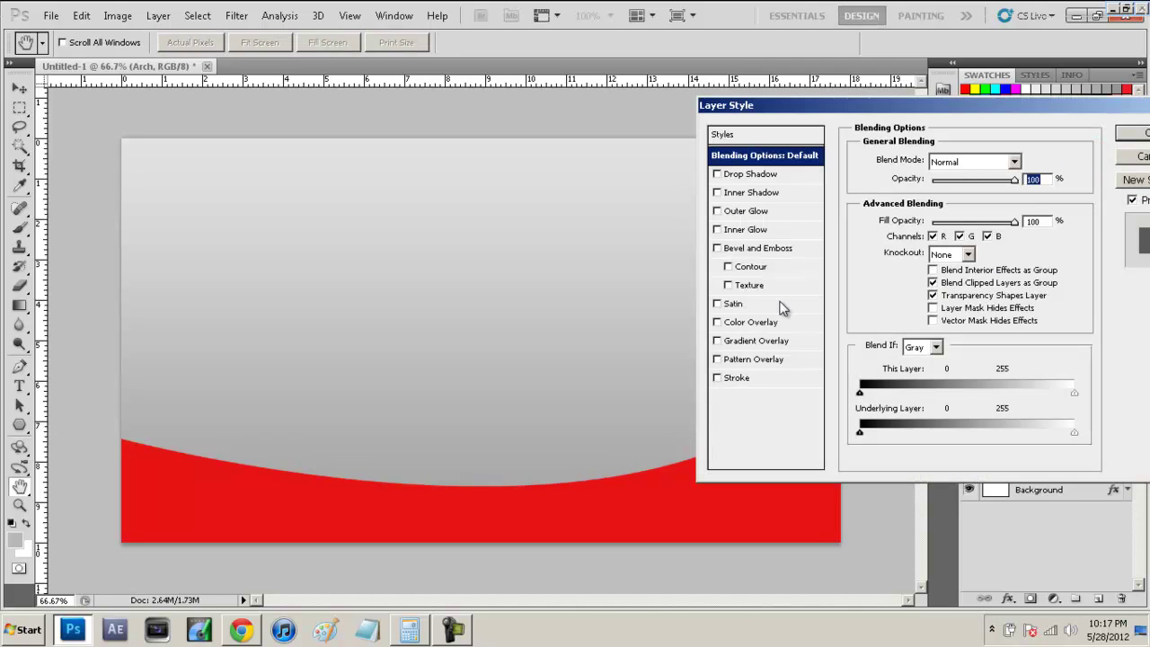
left_click(775, 342)
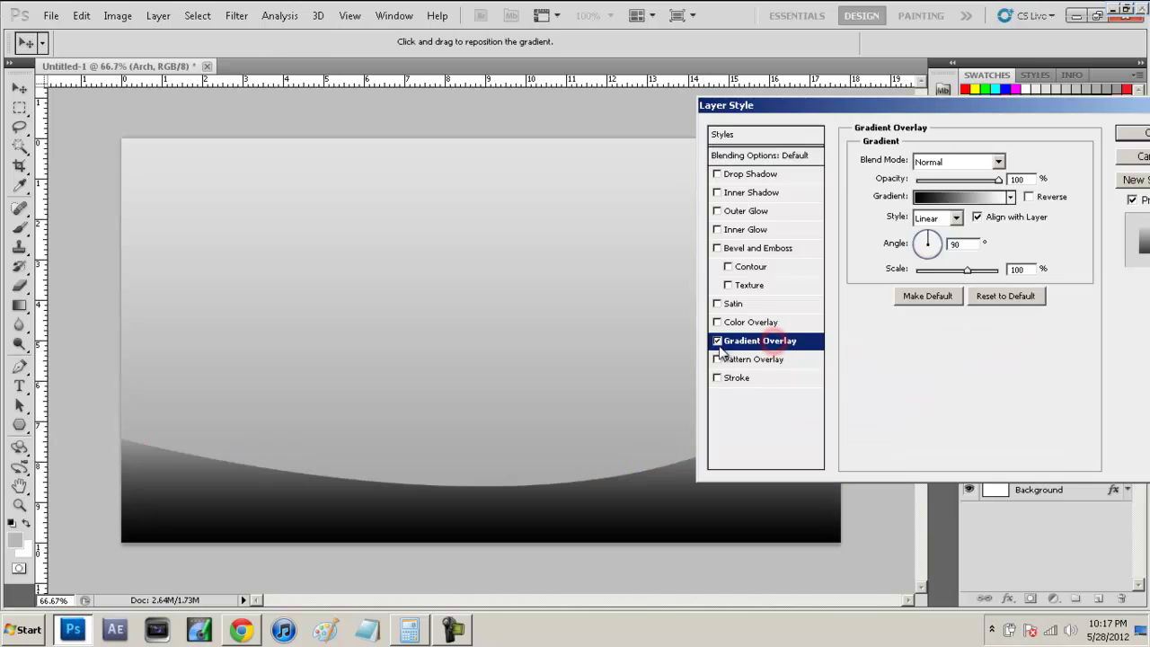
left_click(230, 632)
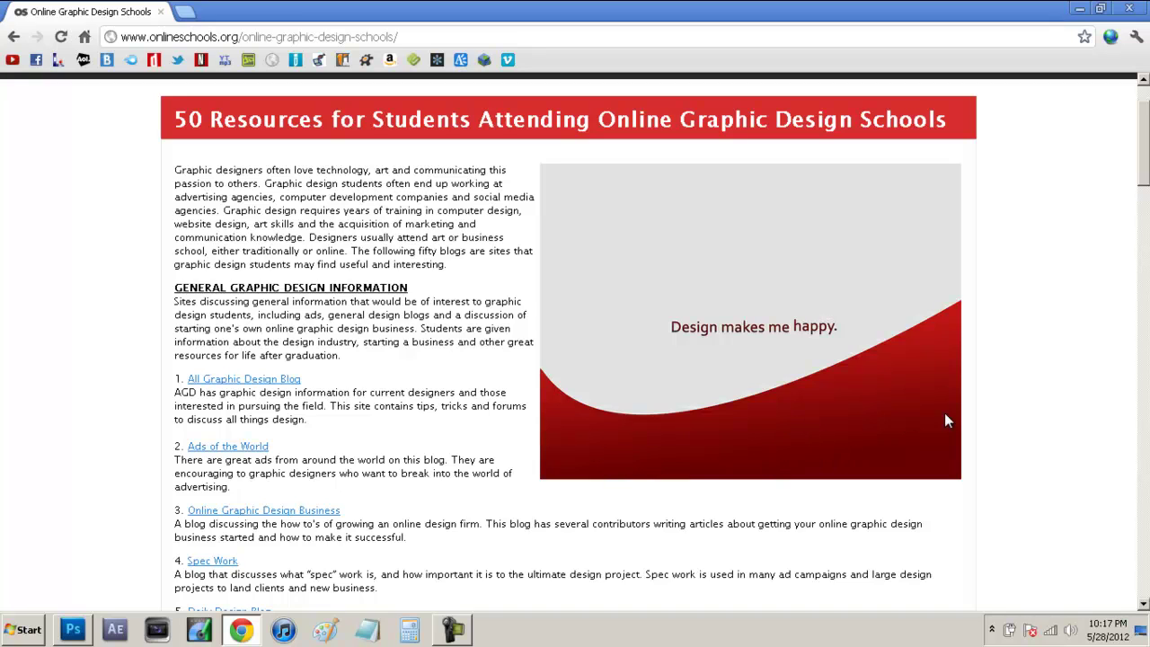
left_click(1079, 9)
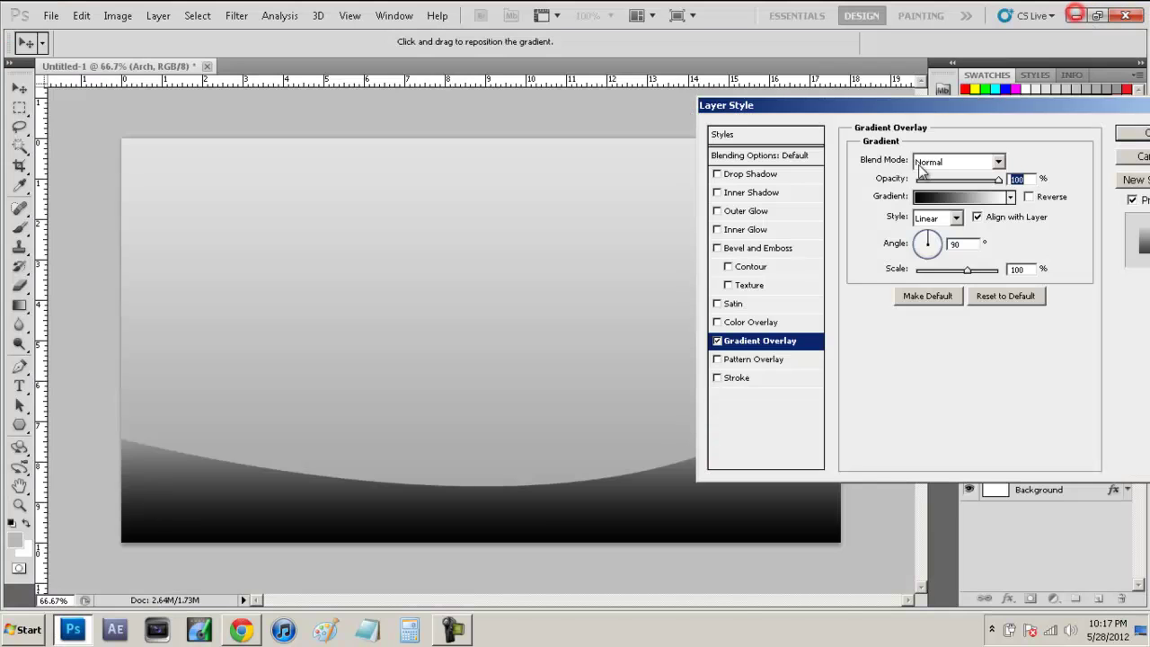
left_click(962, 200)
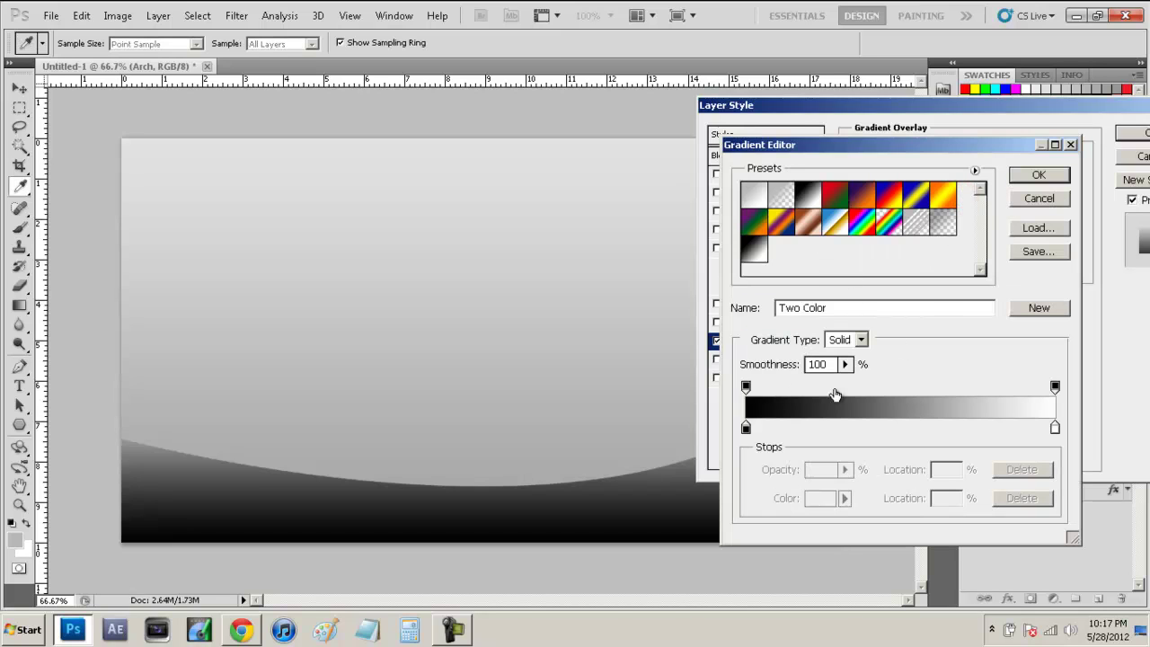
left_click(760, 197)
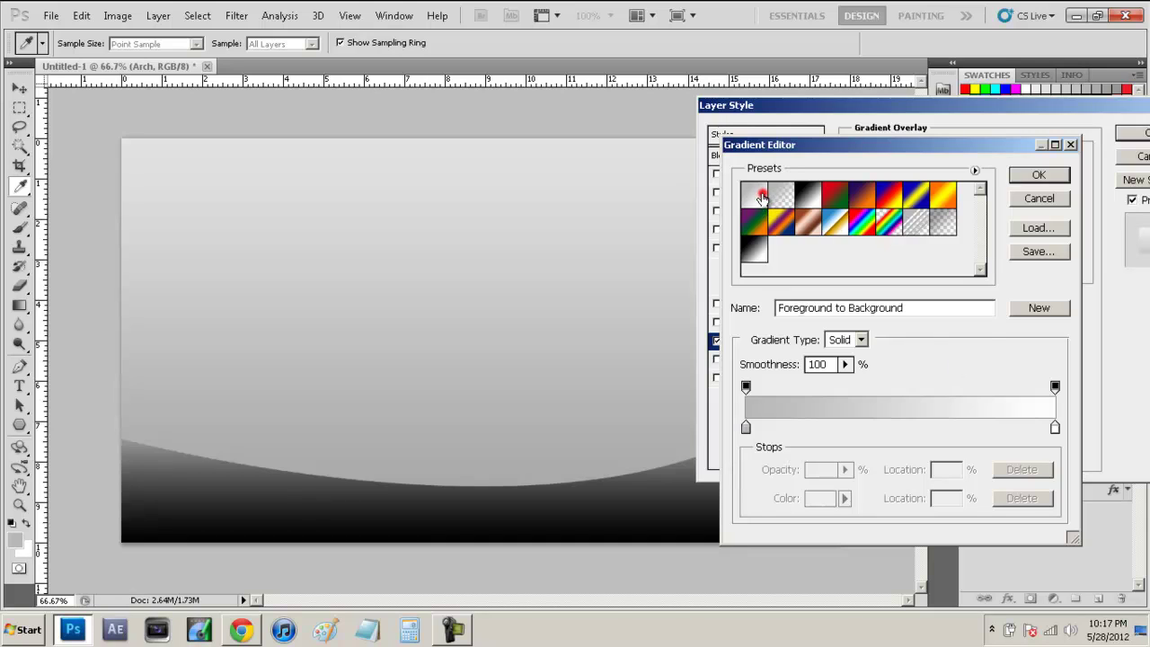
Step: Set the gradient's right stop to dark red and its left stop to bright red
left_click(1055, 430)
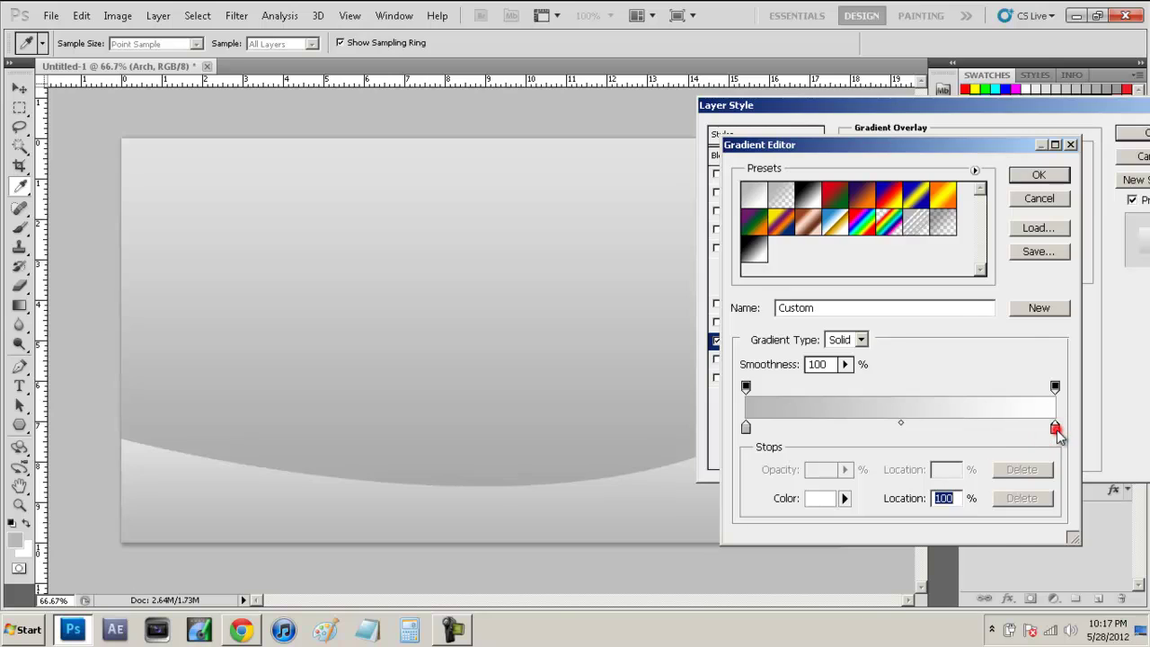
double_click(1055, 430)
left_click_drag(926, 374, 935, 417)
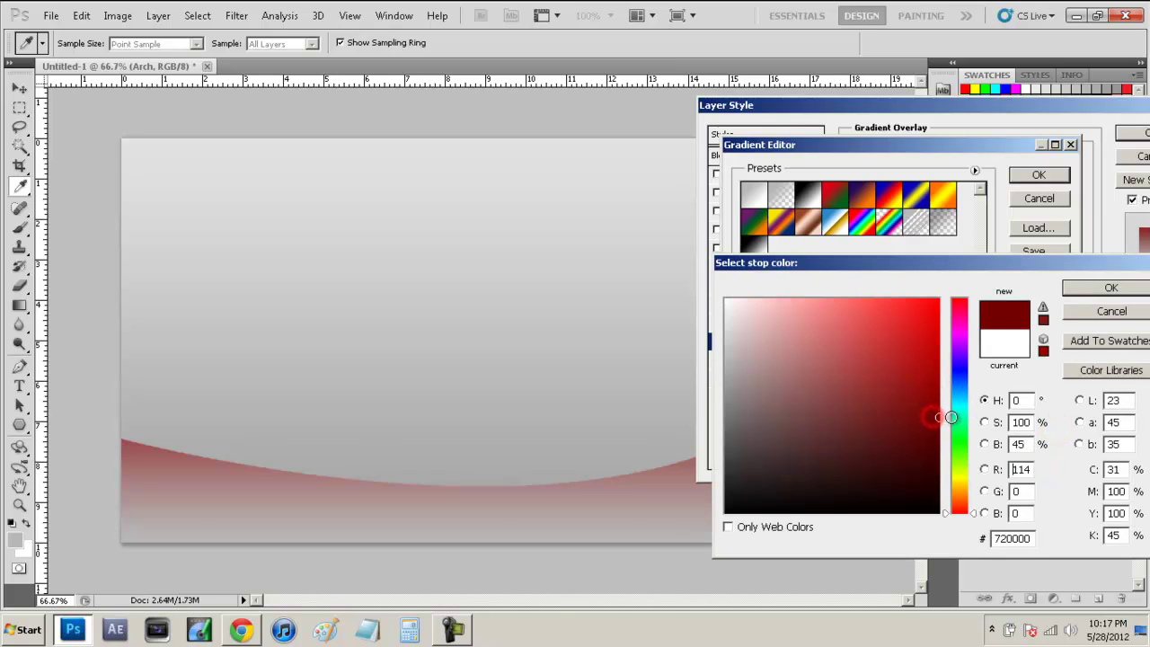
left_click(1085, 290)
left_click(747, 431)
double_click(748, 431)
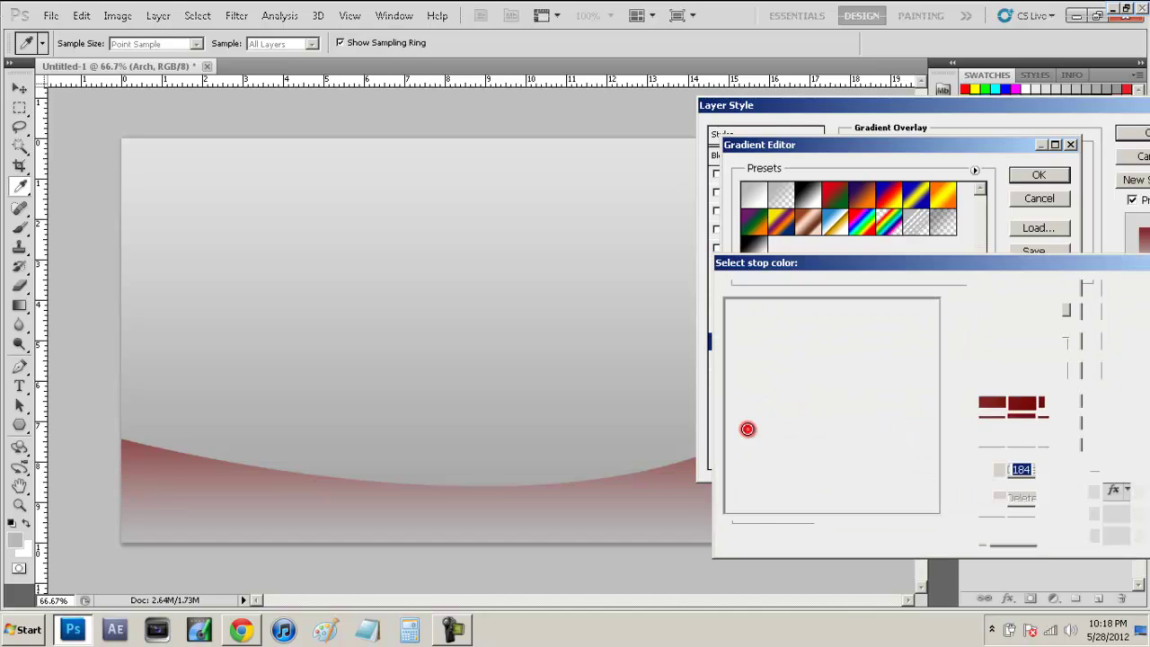
mouse_move(939, 373)
left_mouse_down()
mouse_move(912, 338)
mouse_move(922, 331)
left_mouse_up()
left_click(1083, 289)
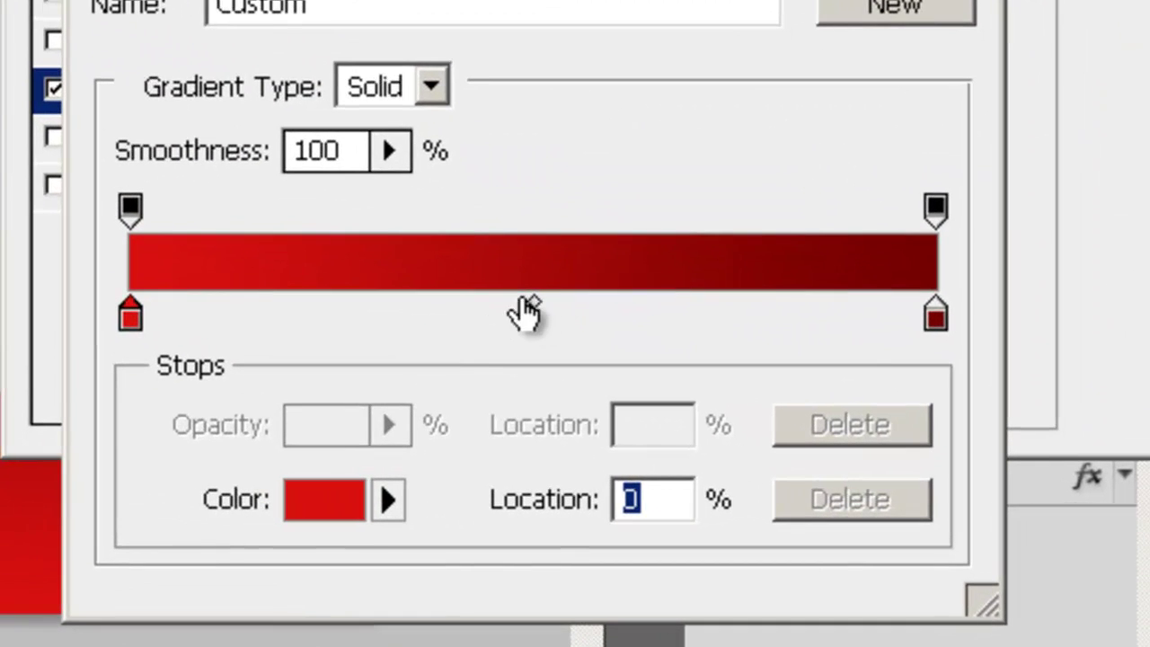
Step: Add a stop at about 57%, move the midpoint to 43%, and accept the gradient
left_click_drag(537, 304, 406, 304)
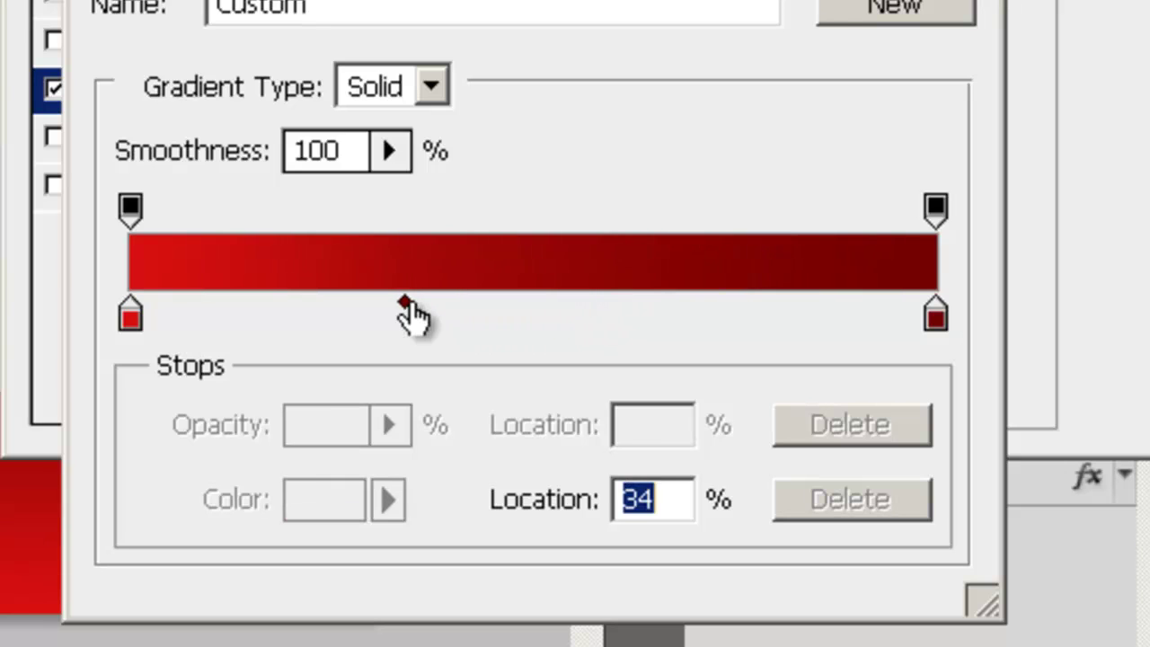
left_click(578, 306)
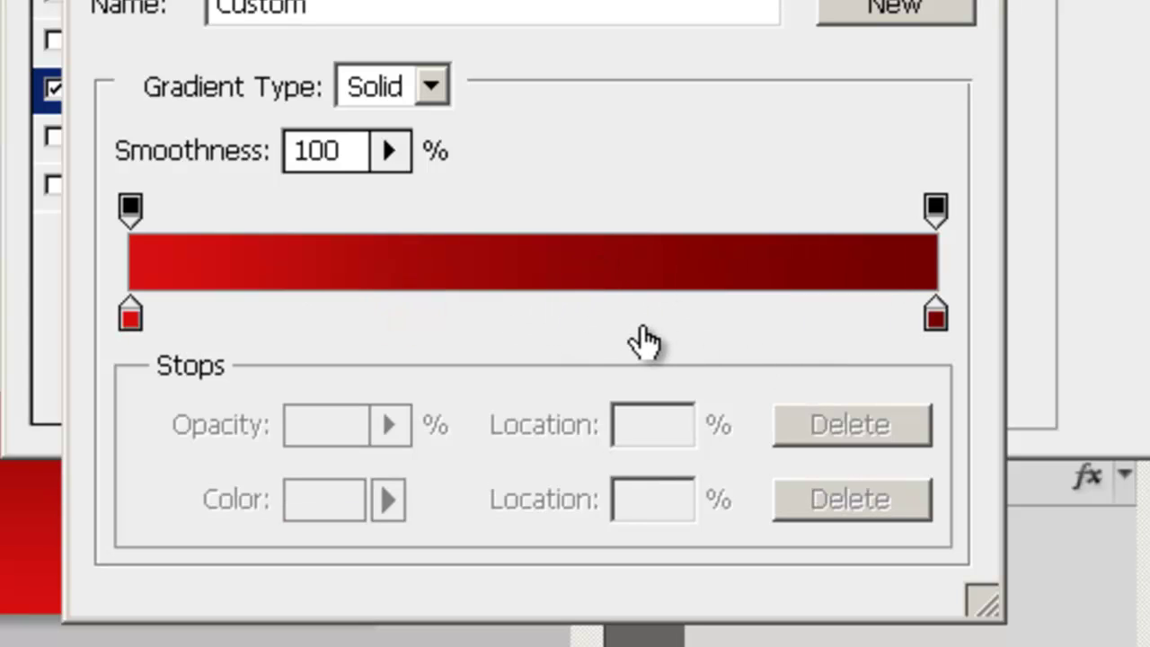
left_click(568, 274)
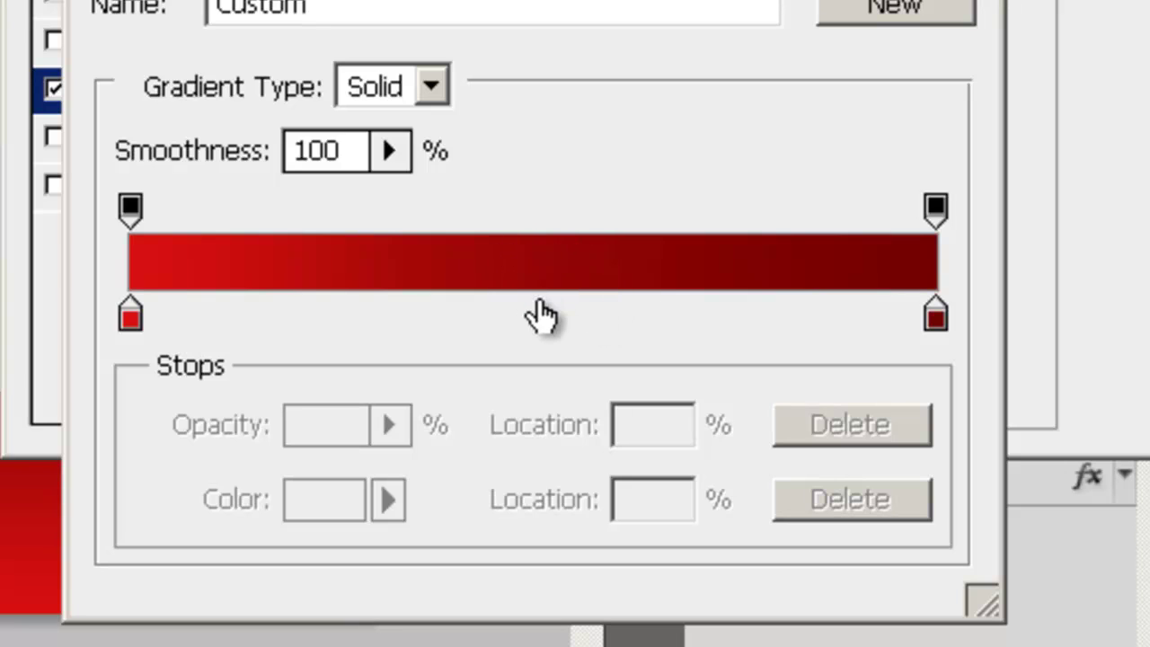
left_click_drag(541, 308, 688, 328)
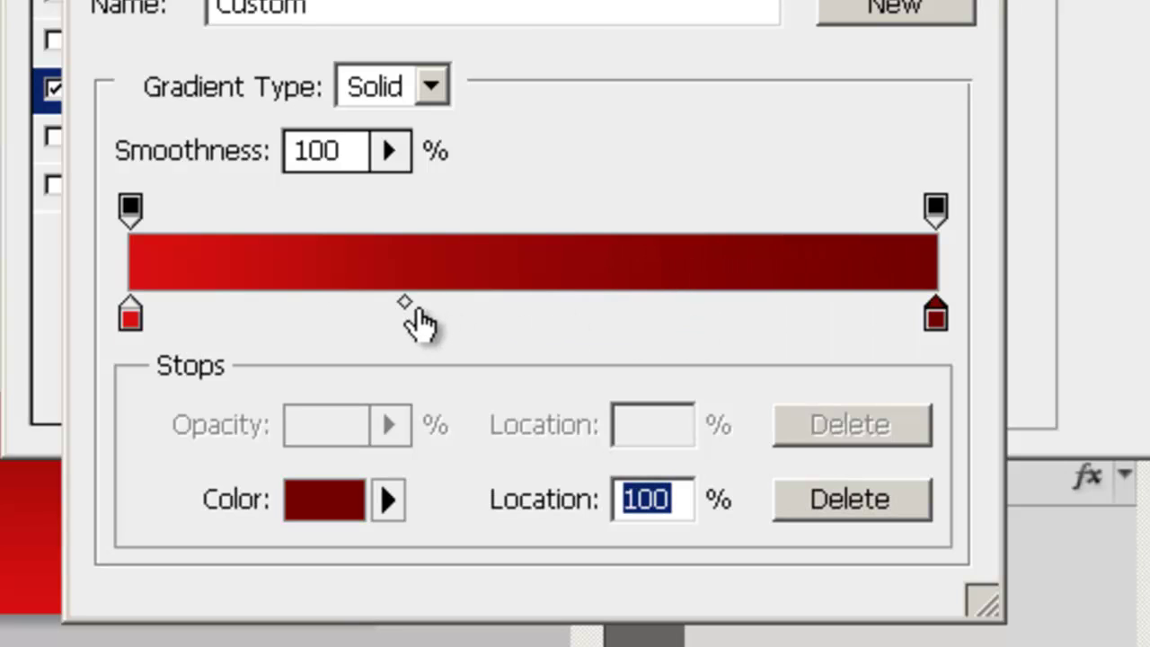
left_click_drag(407, 306, 454, 304)
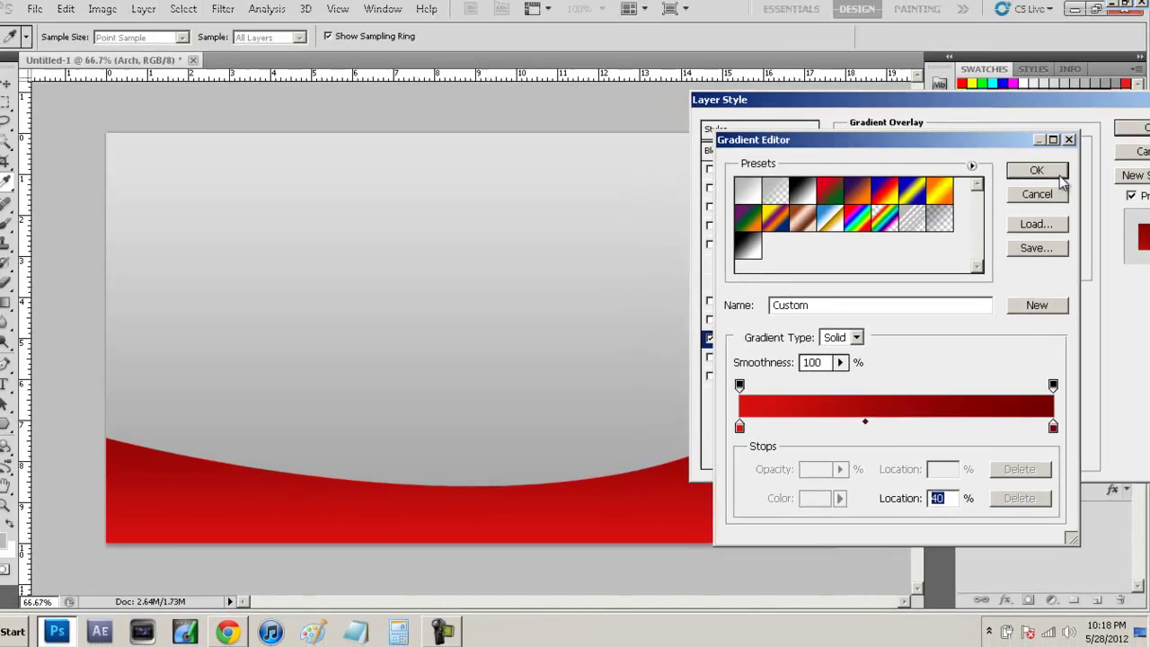
left_click(1052, 178)
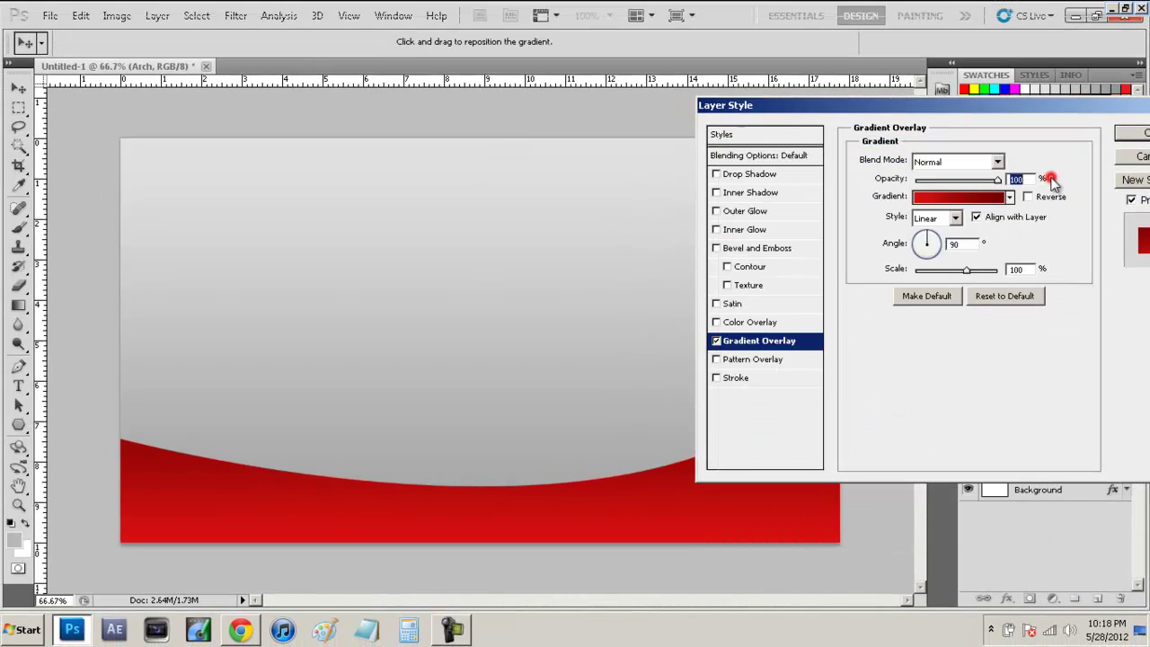
Step: Apply the Arch layer's red gradient overlay and compare the result with the reference banner
left_click(1144, 134)
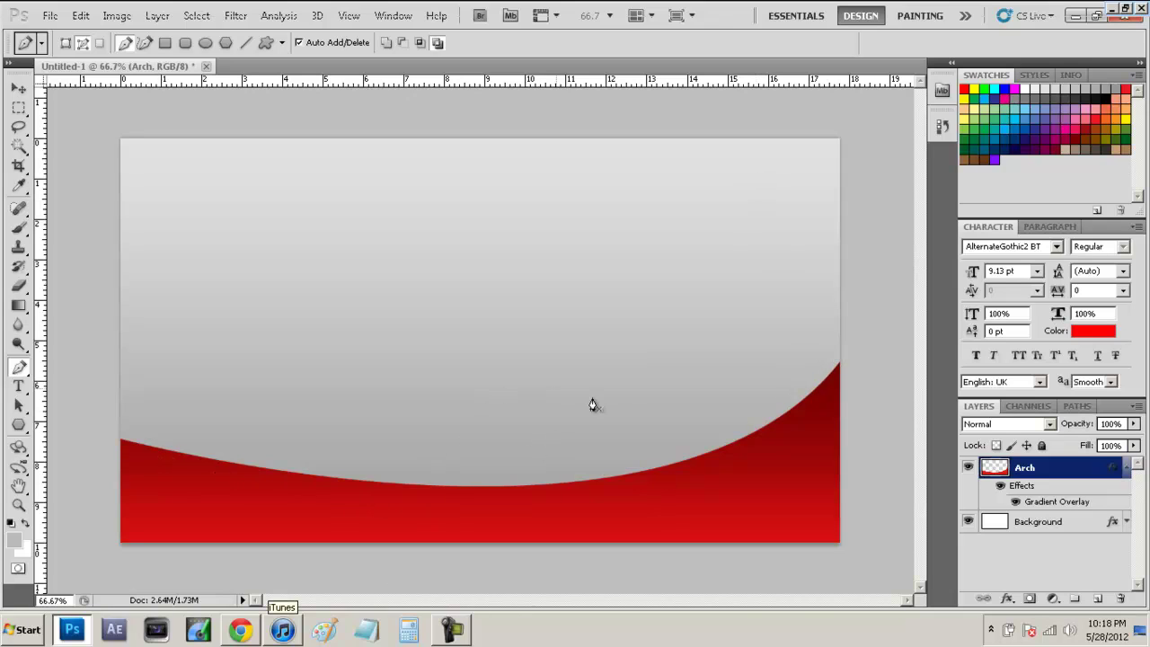
left_click(1127, 467)
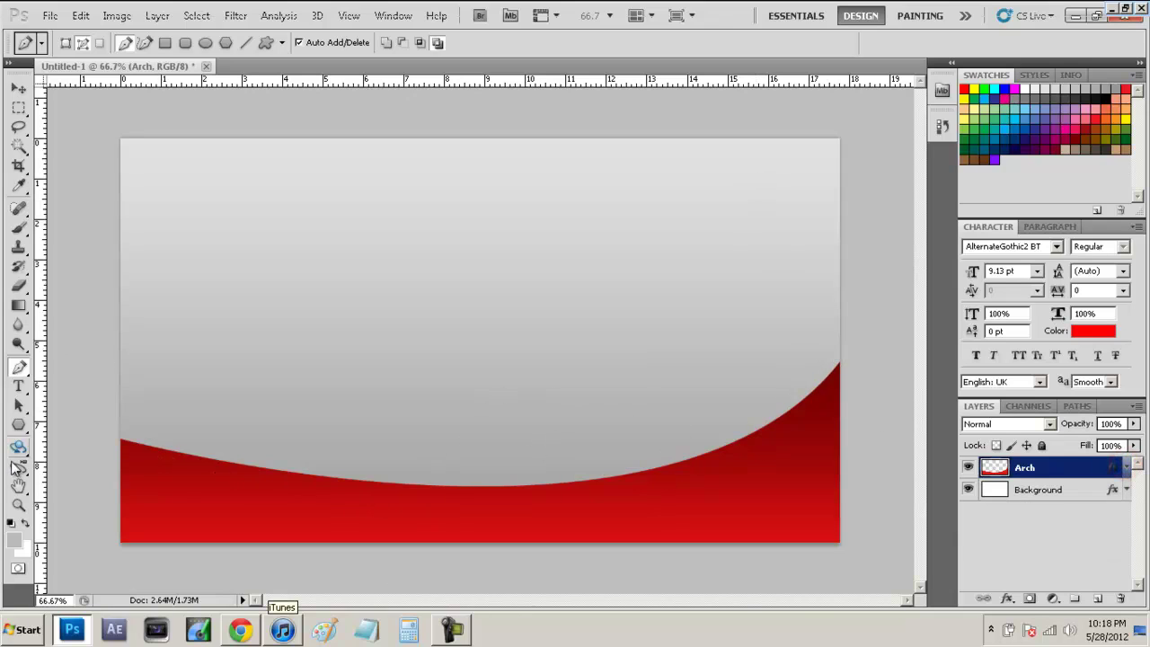
left_click(240, 629)
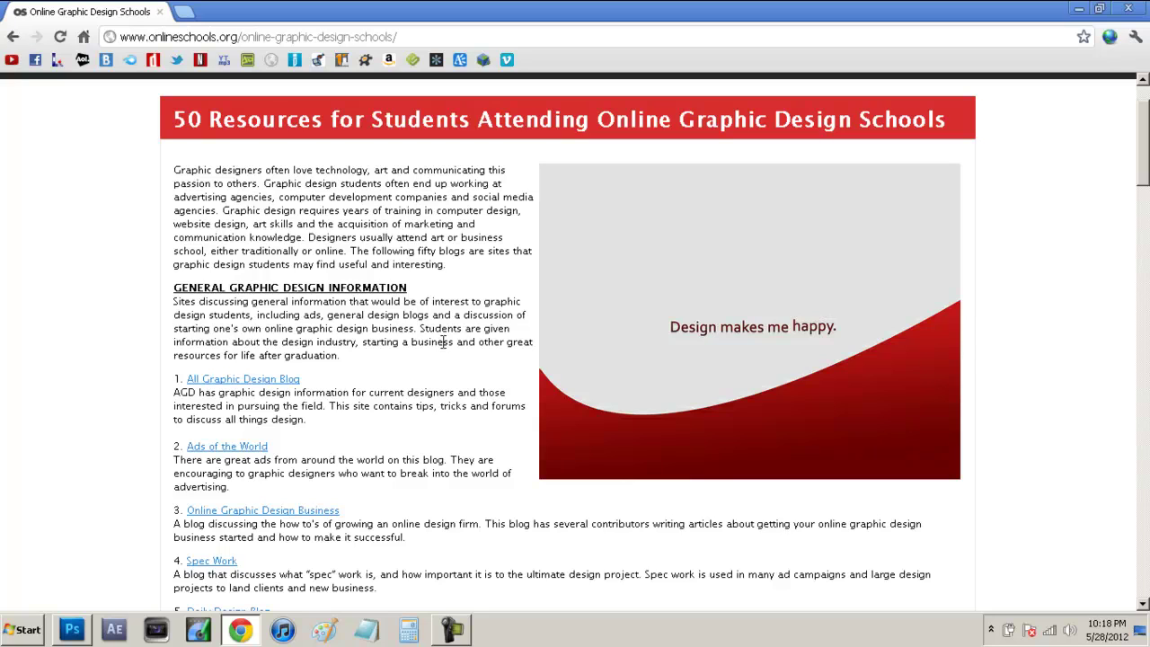
left_click(71, 629)
Step: Start a text entry on the banner and scroll the font family list toward Khmer UI
left_click(18, 385)
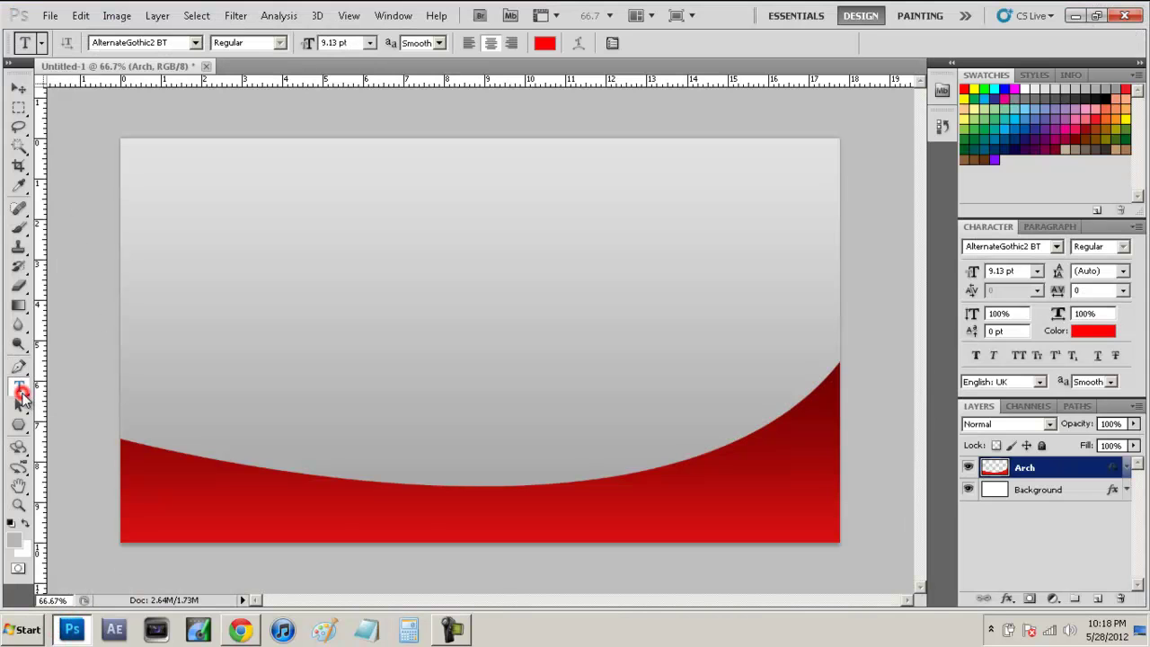
left_click(383, 282)
left_click(196, 42)
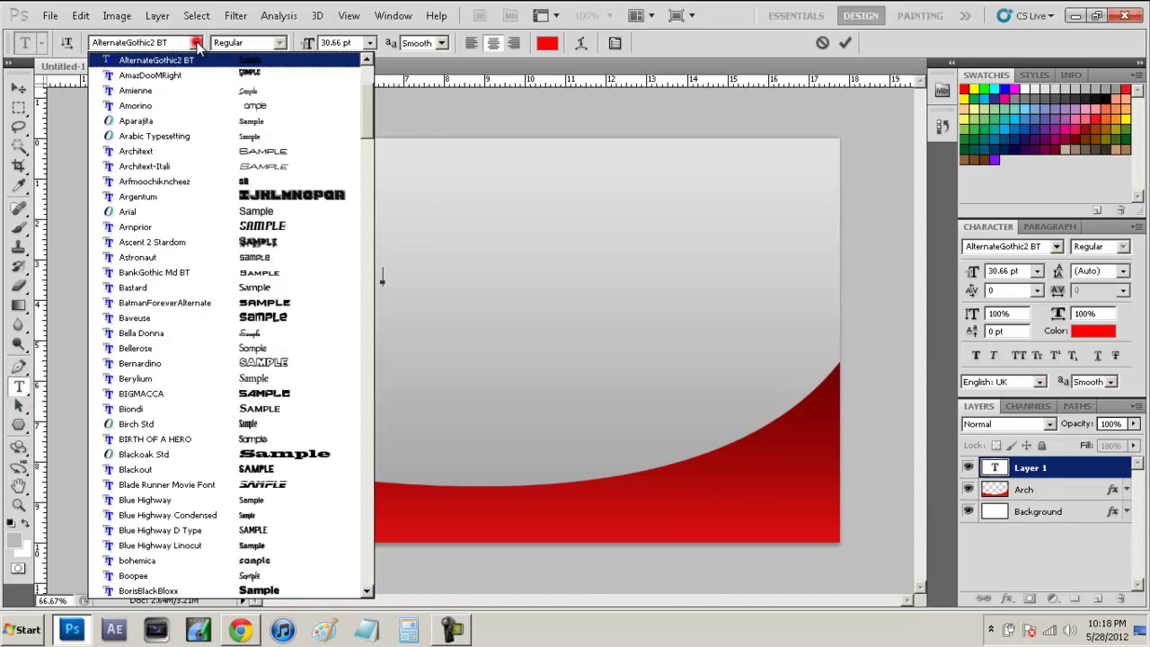
scroll(249, 218, "down", 15)
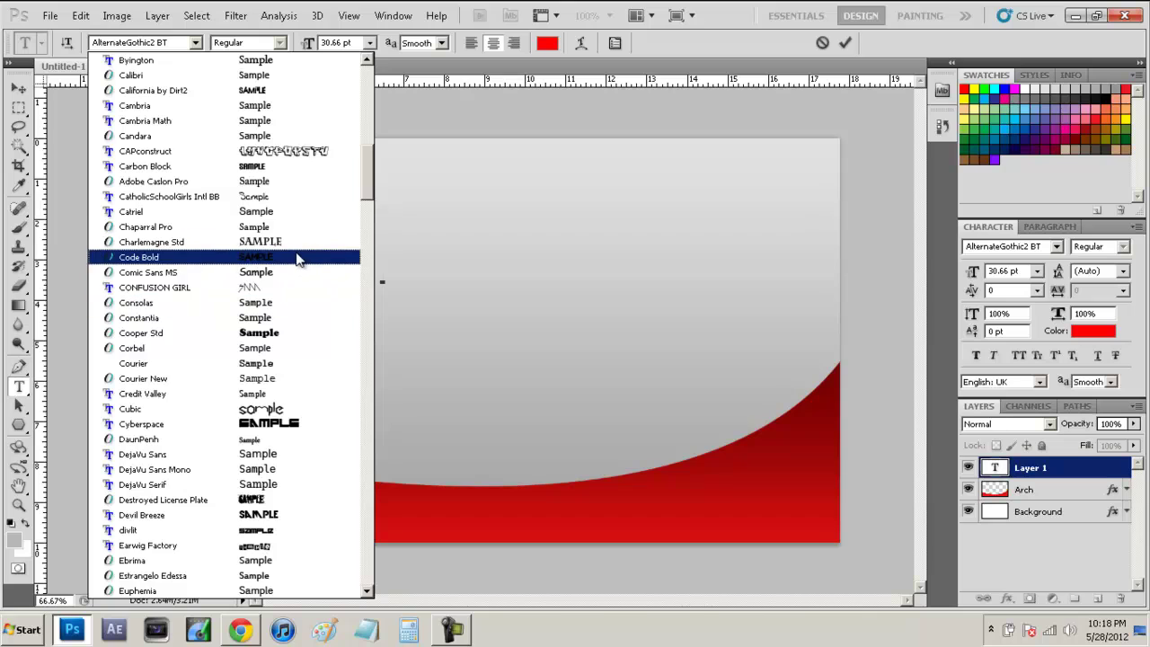
scroll(297, 259, "down", 2)
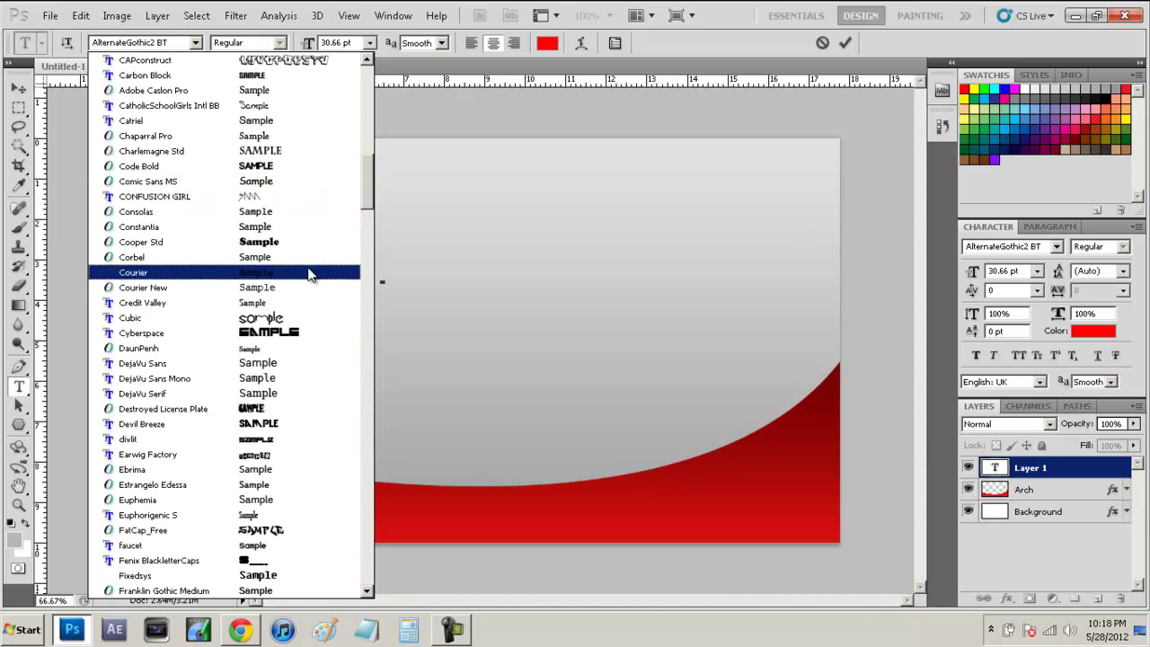
scroll(309, 274, "down", 5)
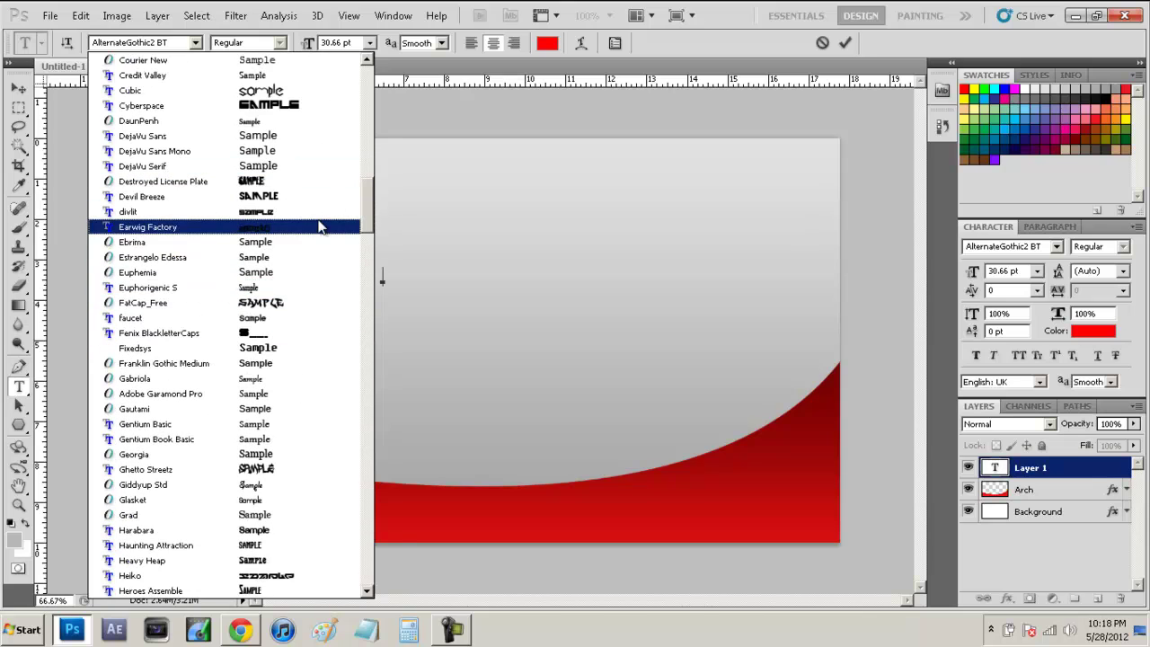
scroll(321, 216, "down", 9)
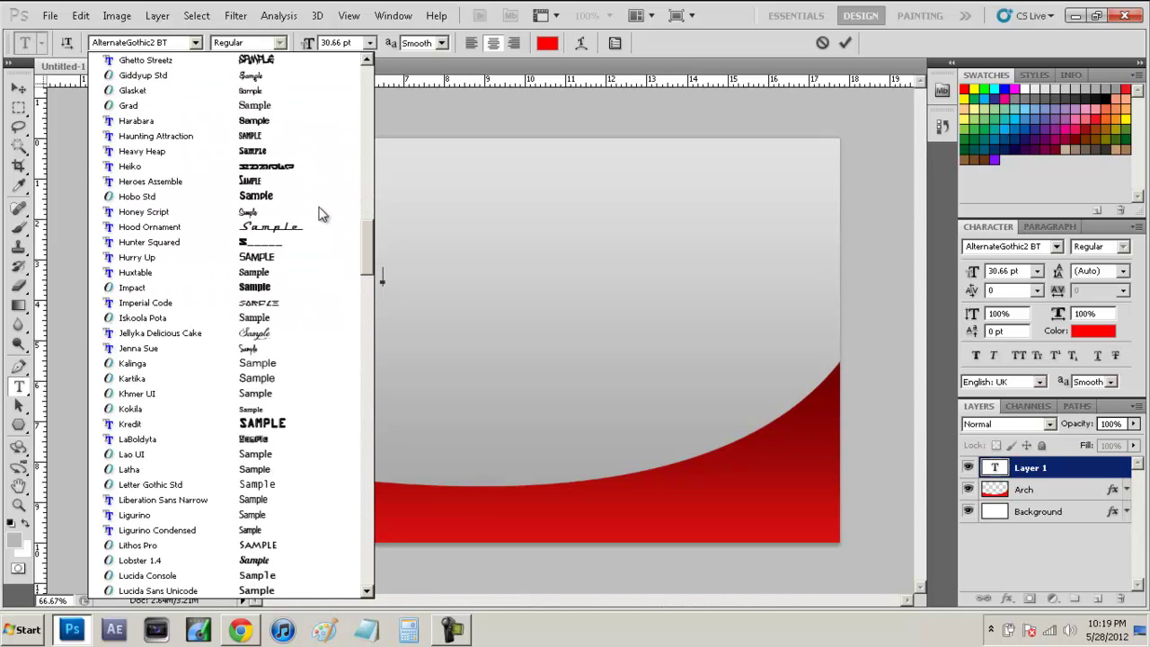
Step: Choose Khmer UI and type a draft of the slogan, correcting typos along the way
left_click(315, 397)
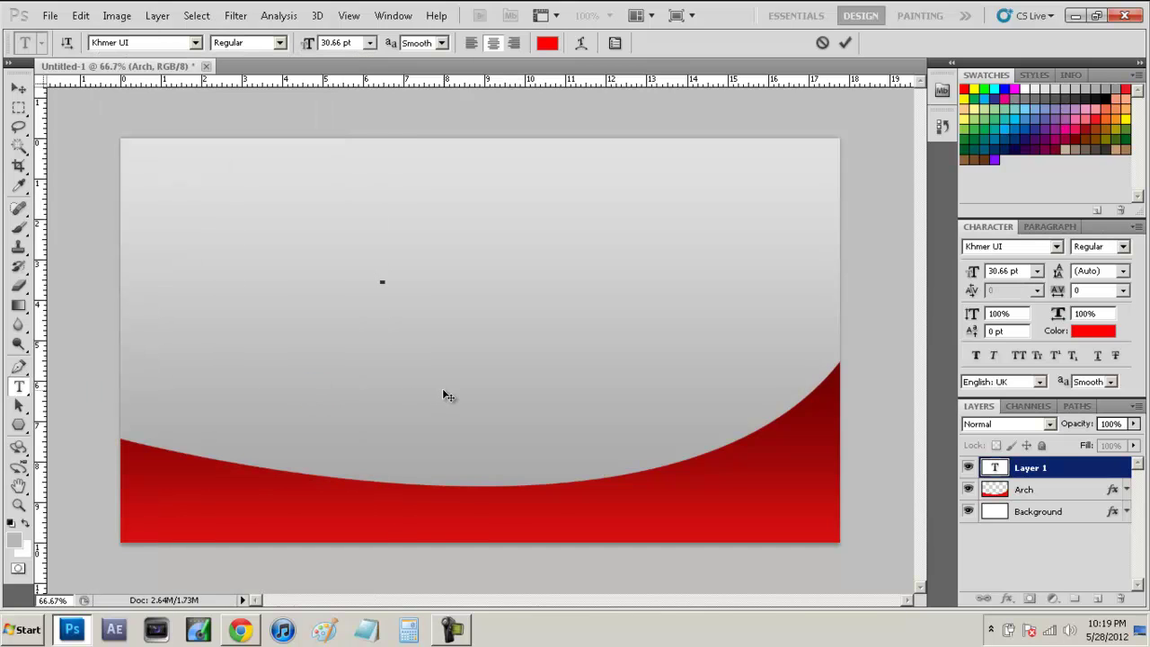
type("DES")
key("BackSpace")
key("BackSpace")
type("es")
key("BackSpace")
key("BackSpace")
key("BackSpace")
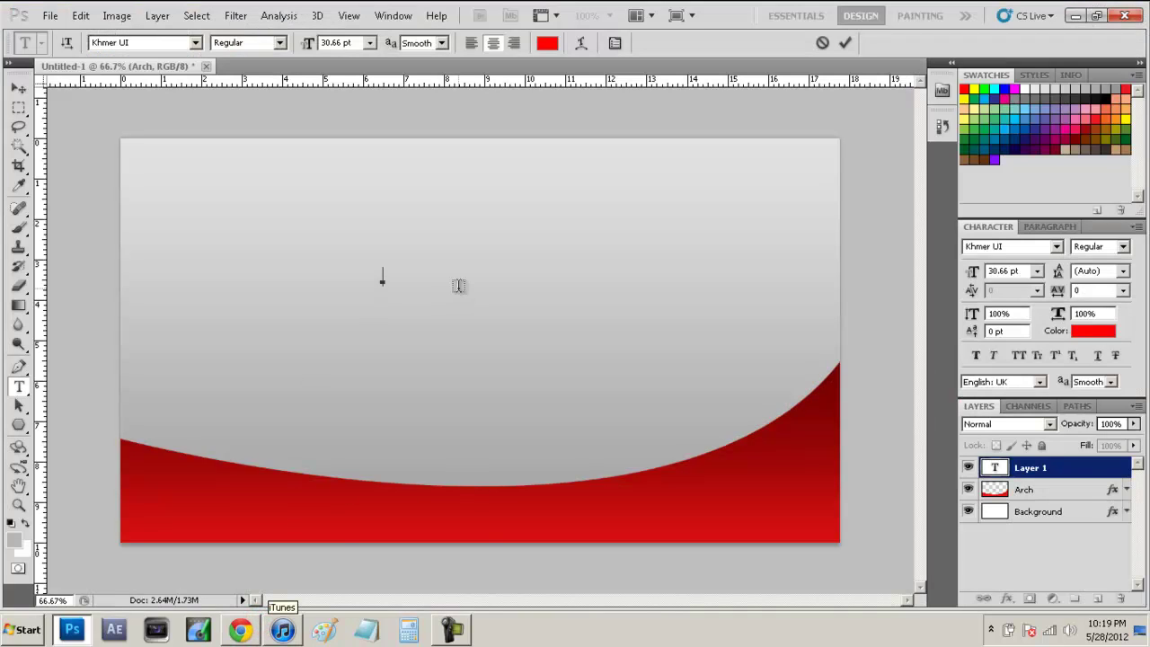
type("sign Make Me")
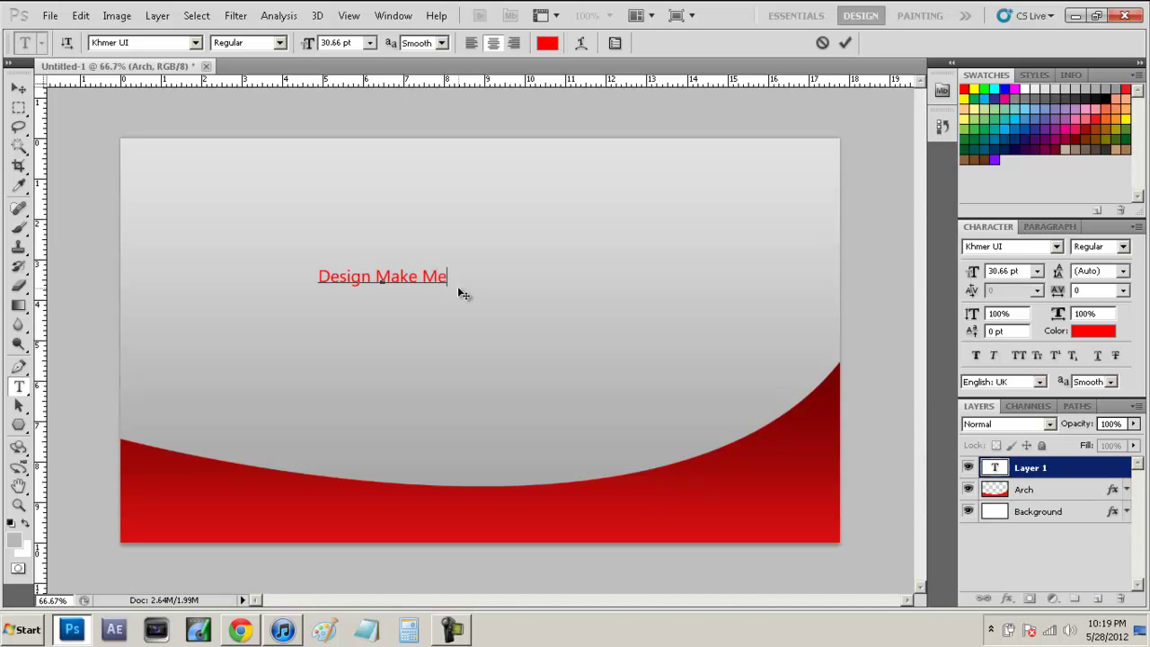
key("BackSpace")
key("BackSpace")
key("BackSpace")
type("s me")
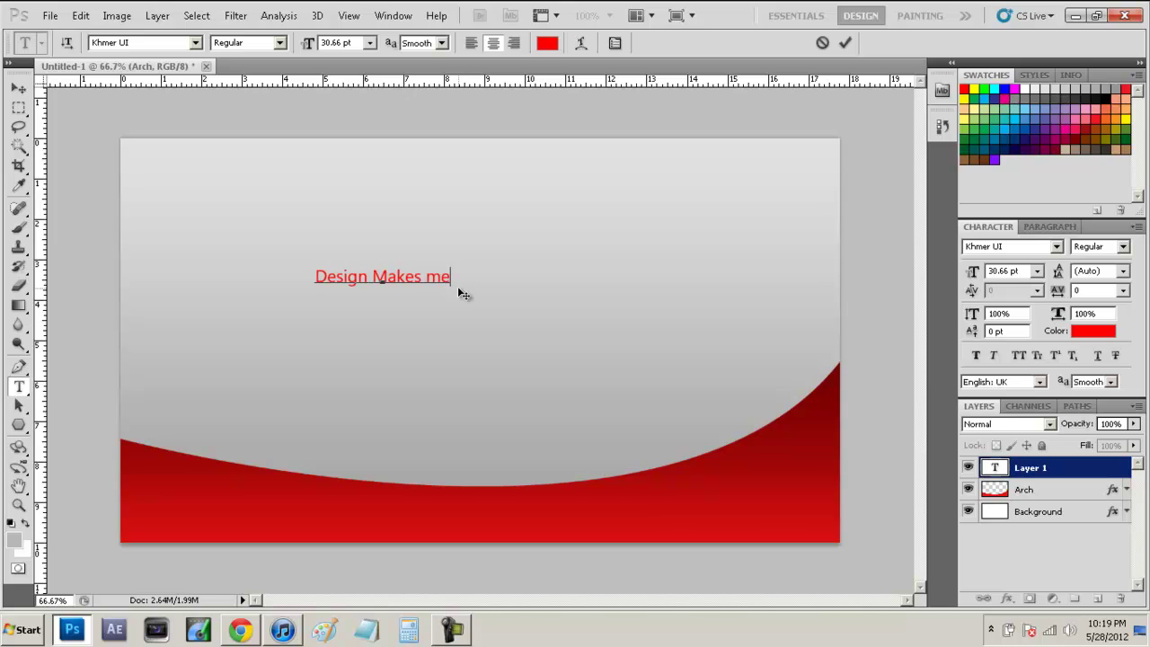
key("BackSpace")
key("BackSpace")
type("Me Happ")
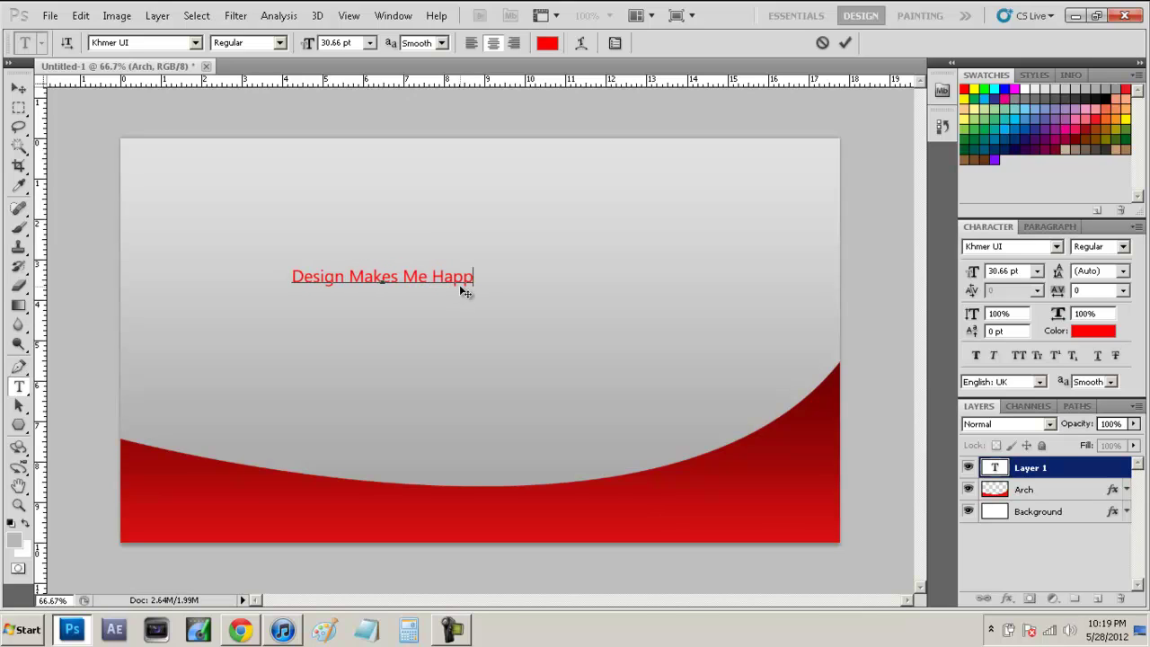
type("y")
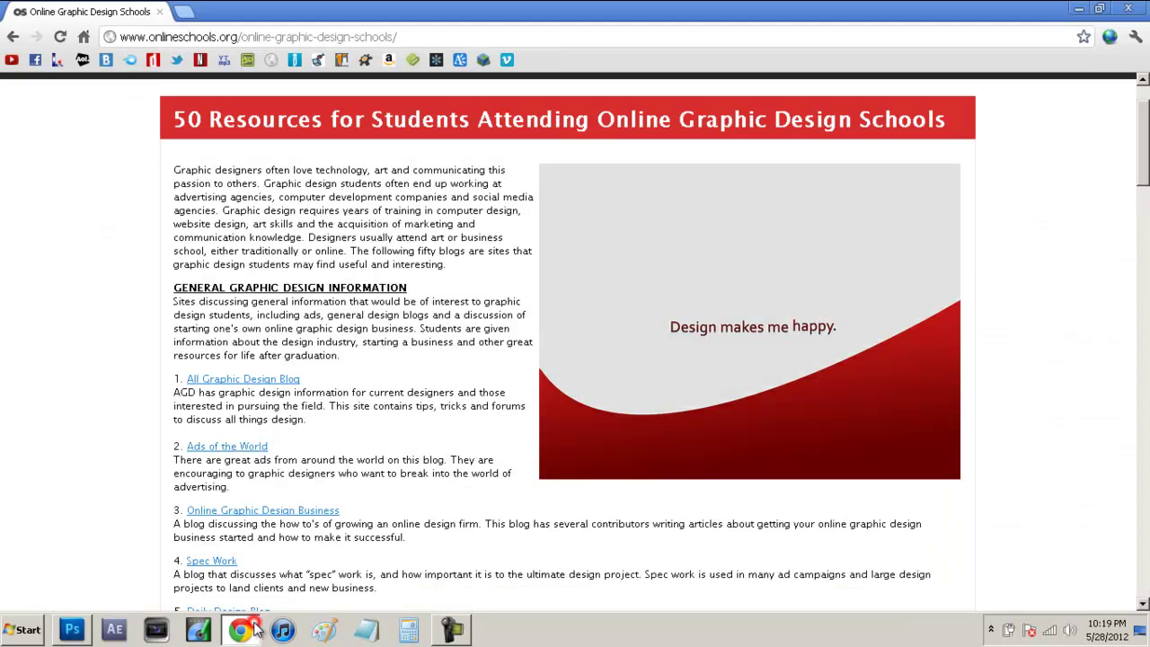
Step: Check the reference wording and replace the text with 'Design makes me happy.'
left_click(240, 629)
left_click(72, 630)
left_click_drag(477, 278, 116, 265)
type("Des")
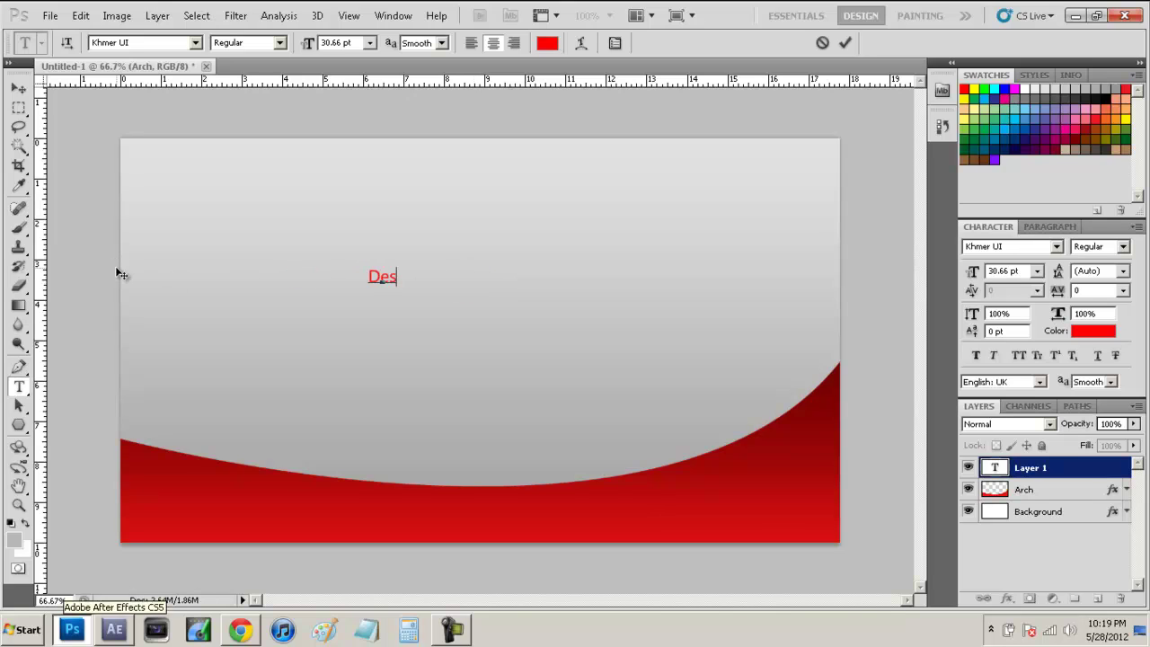
type("ign makes me ha")
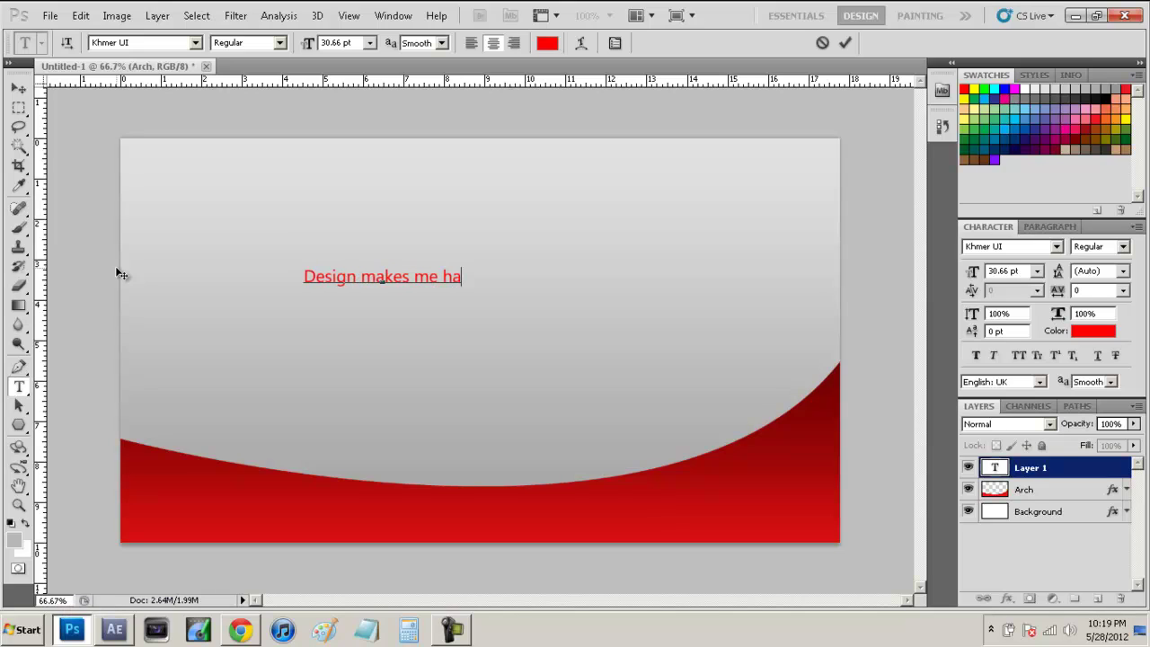
type("ppy.")
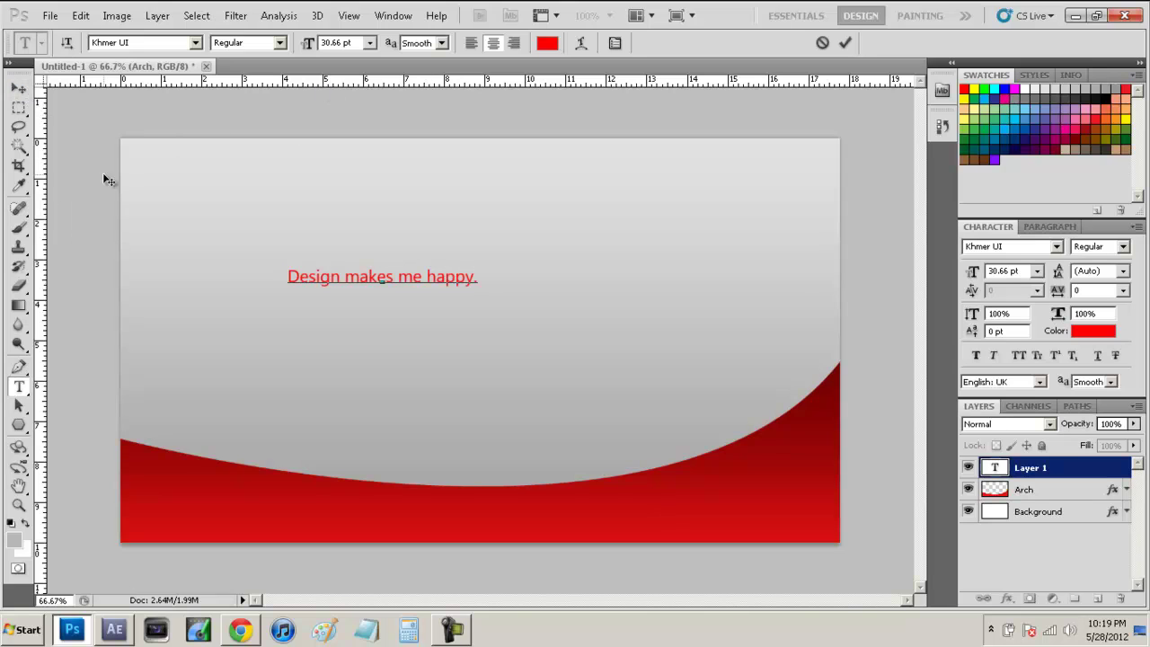
Step: Commit the slogan and drag it down-right to sit just above the red arch
left_click(18, 89)
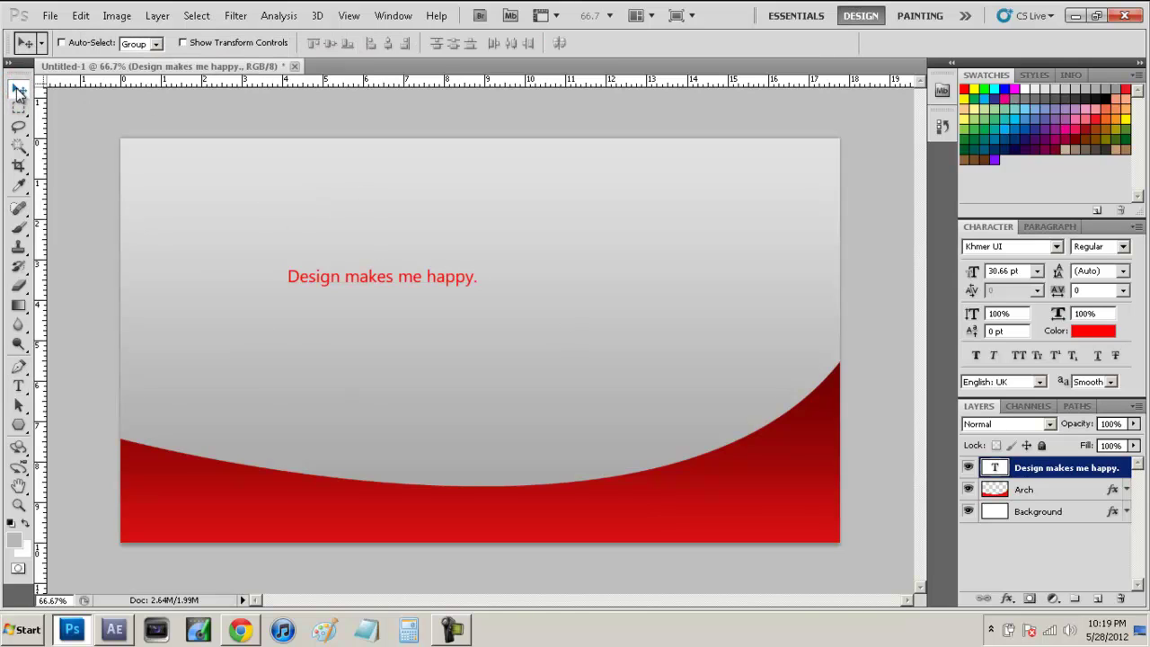
left_click_drag(362, 280, 630, 414)
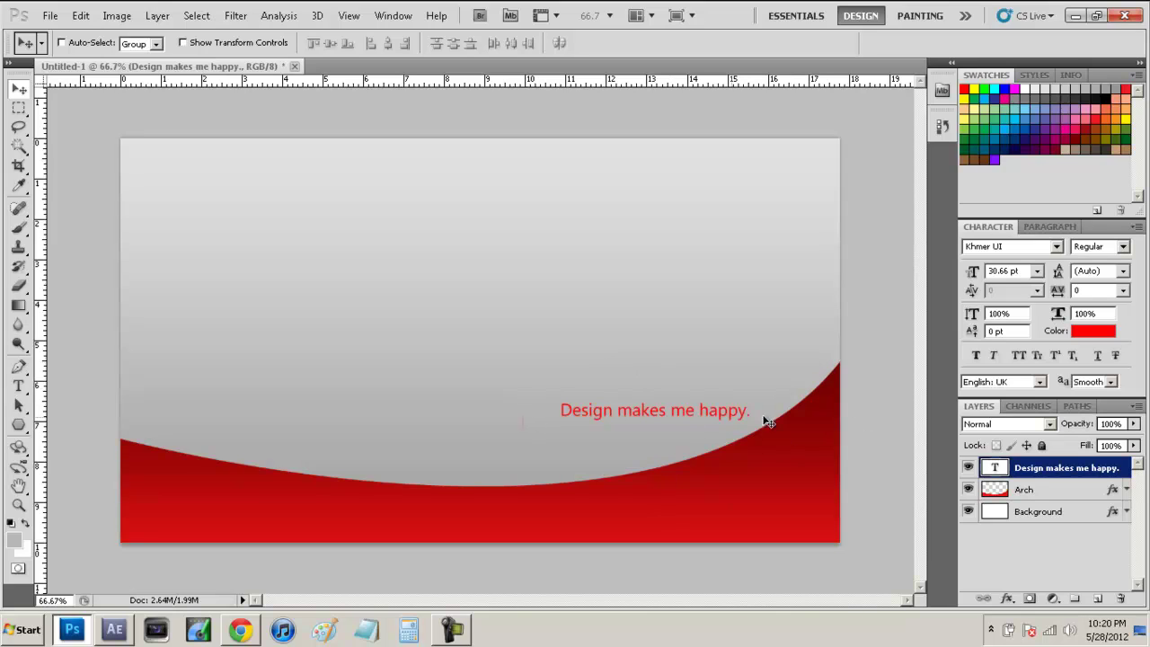
Step: Apply a gradient overlay using the first preset to the slogan layer
right_click(1058, 474)
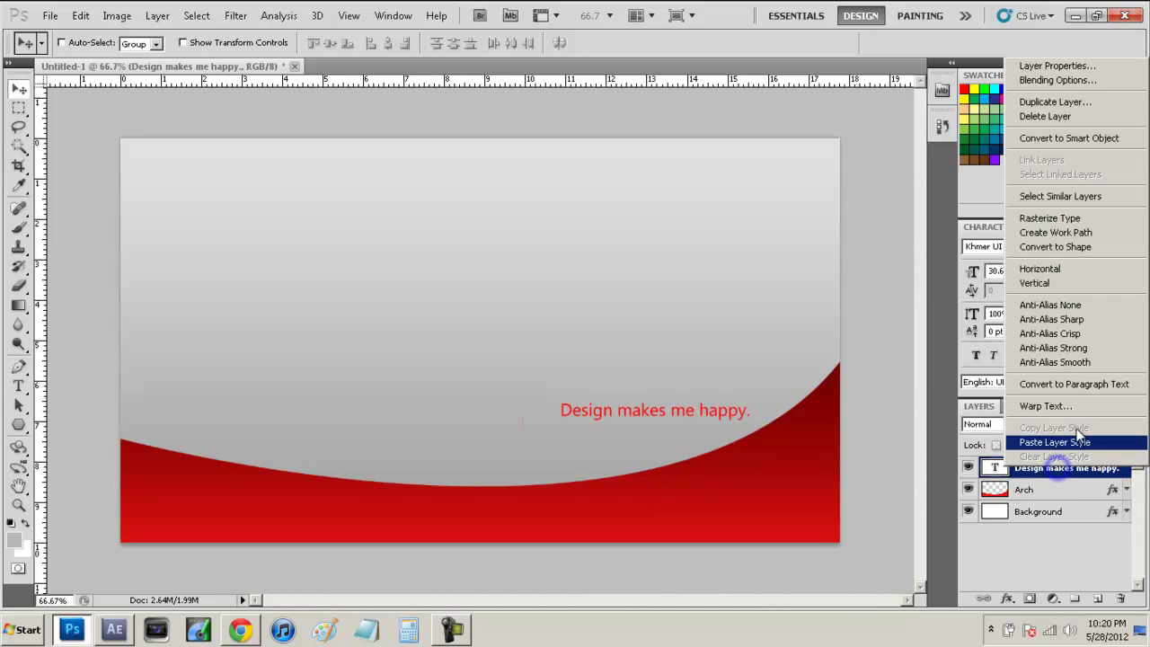
left_click(1085, 83)
left_click_drag(856, 108, 921, 74)
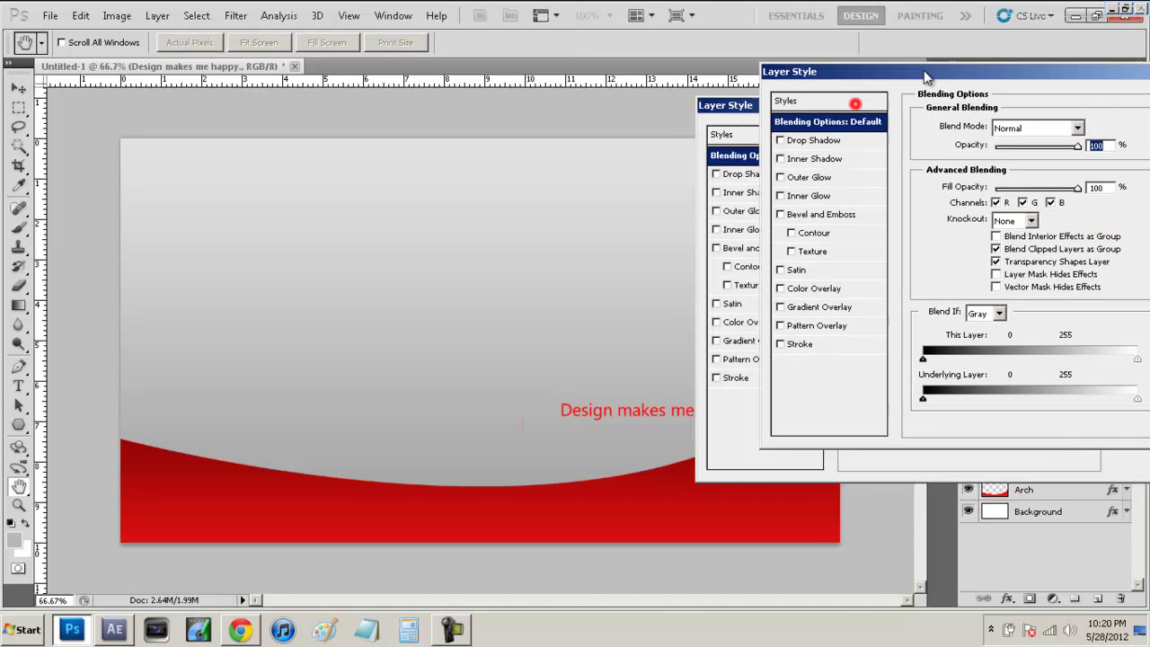
left_click(819, 290)
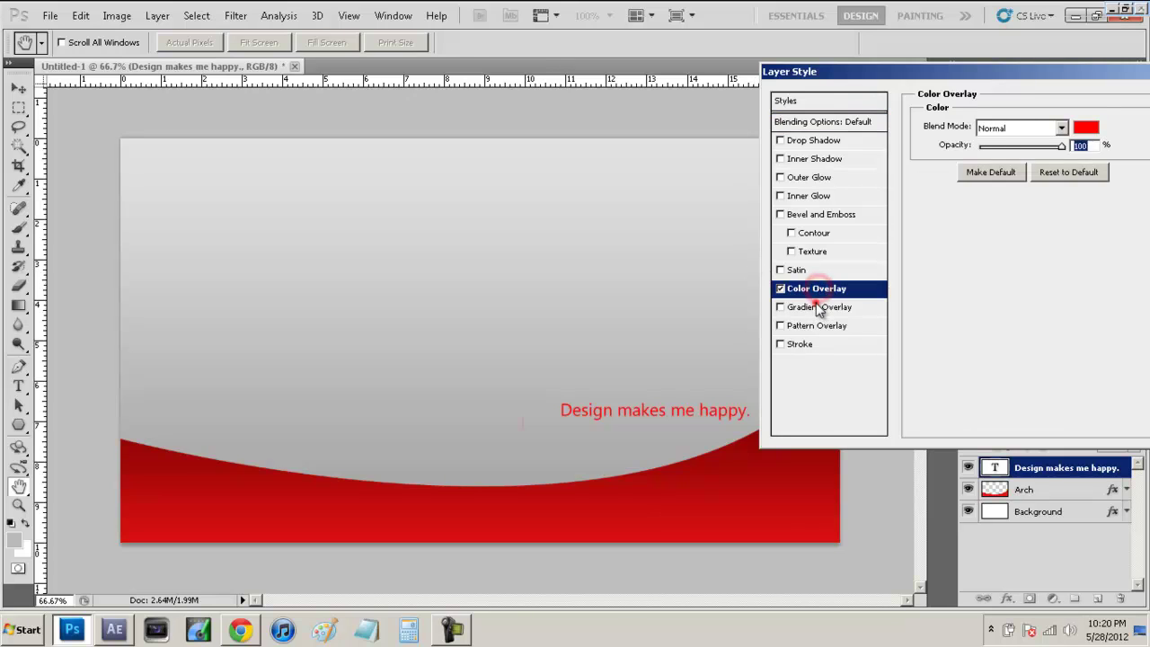
left_click(815, 306)
left_click(780, 288)
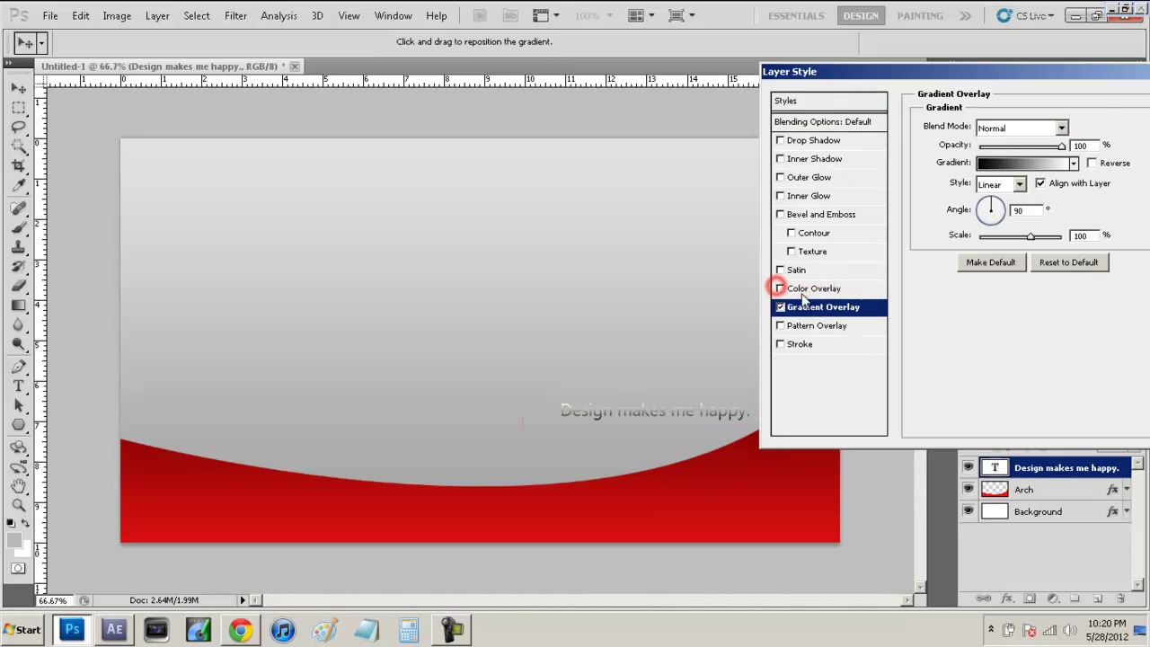
left_click(1007, 163)
left_click(943, 194)
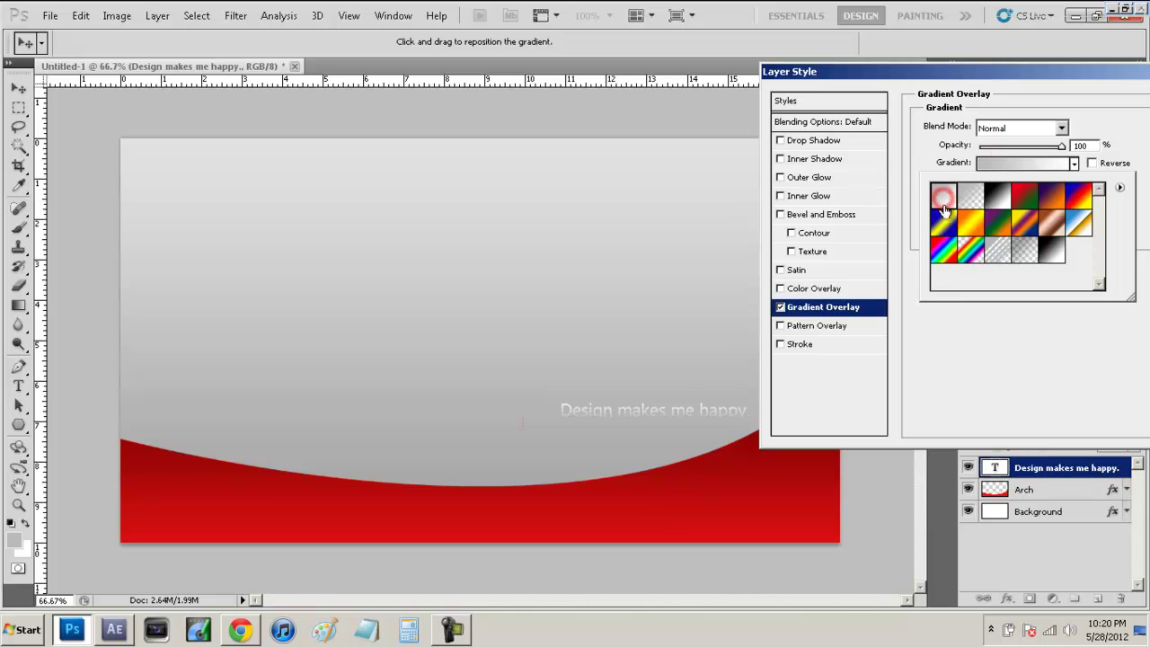
left_click(1102, 86)
left_click(1092, 97)
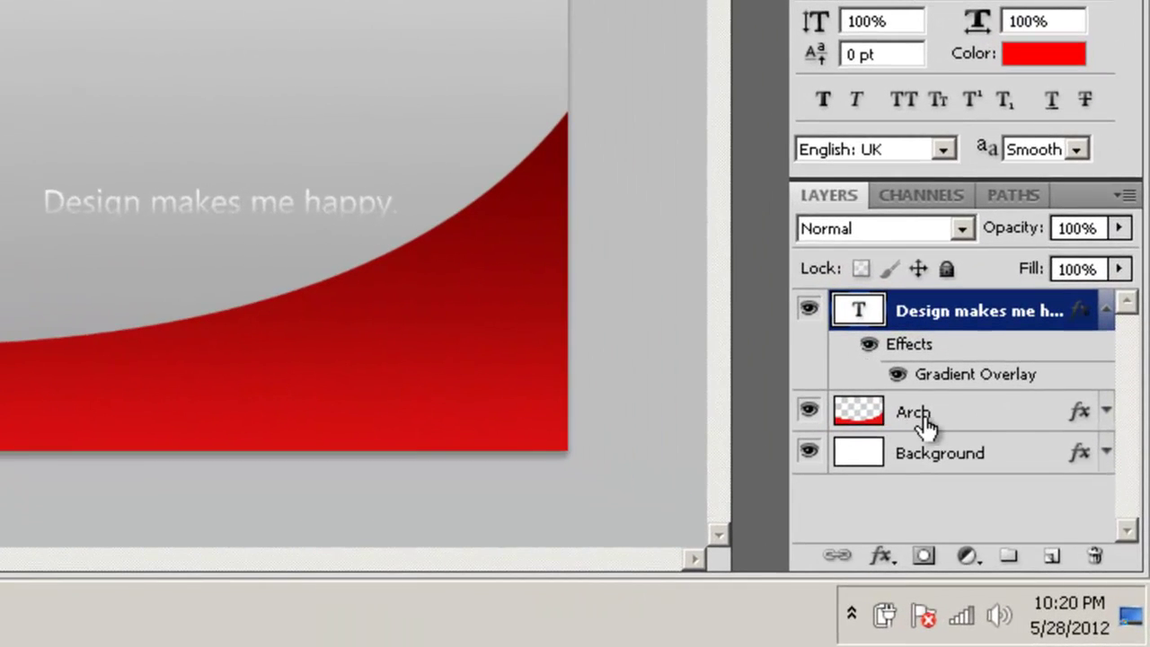
Step: Copy the Arch layer's red gradient style and paste it onto the 'Design makes me happy.' text layer
right_click(926, 416)
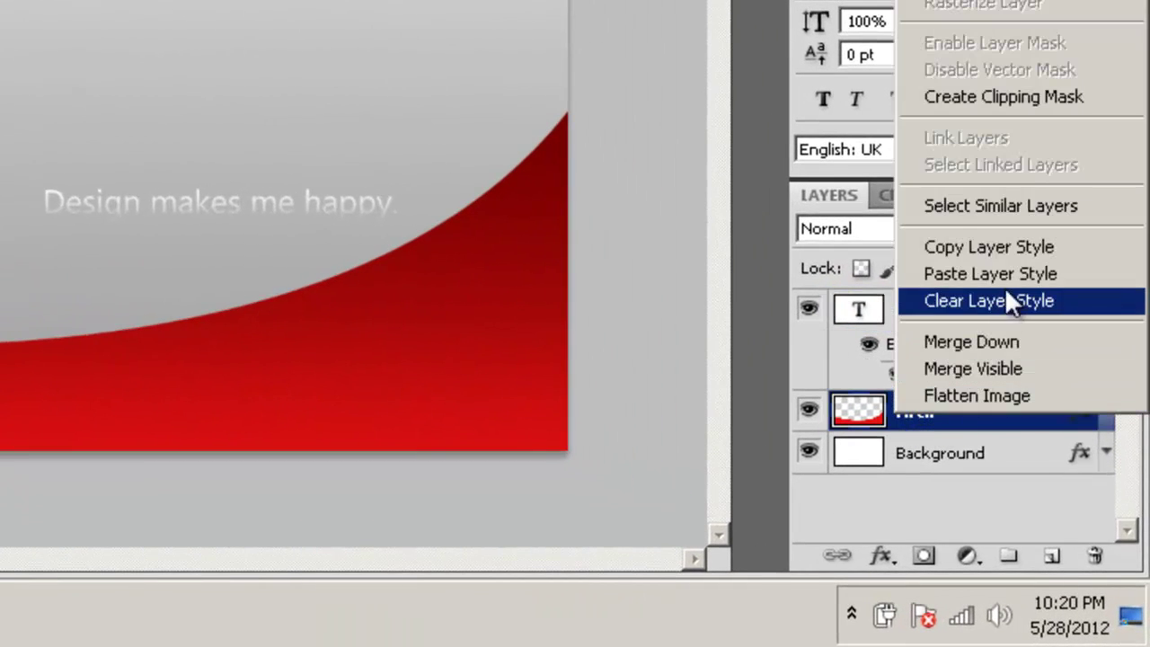
left_click(1017, 251)
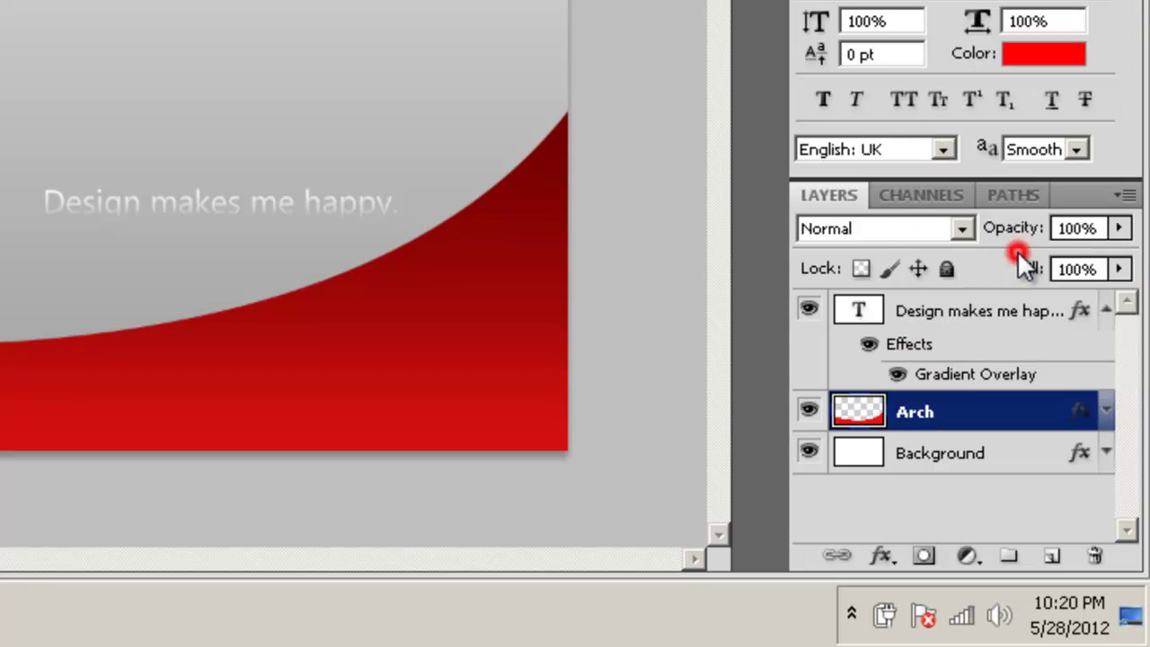
left_click(992, 333)
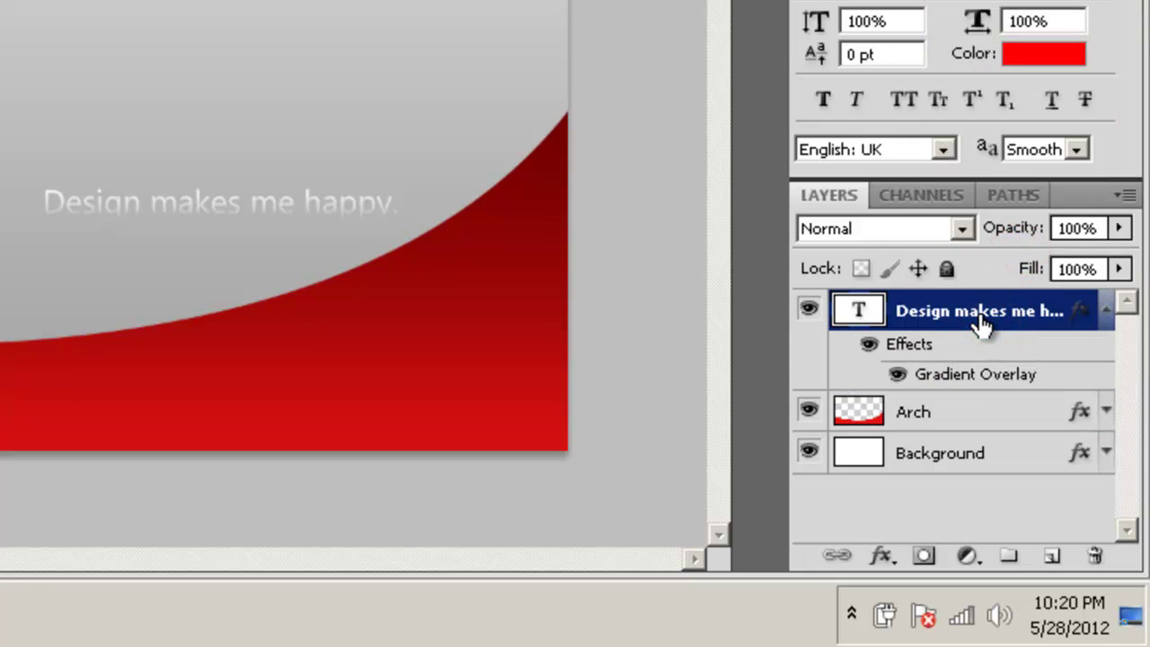
right_click(980, 312)
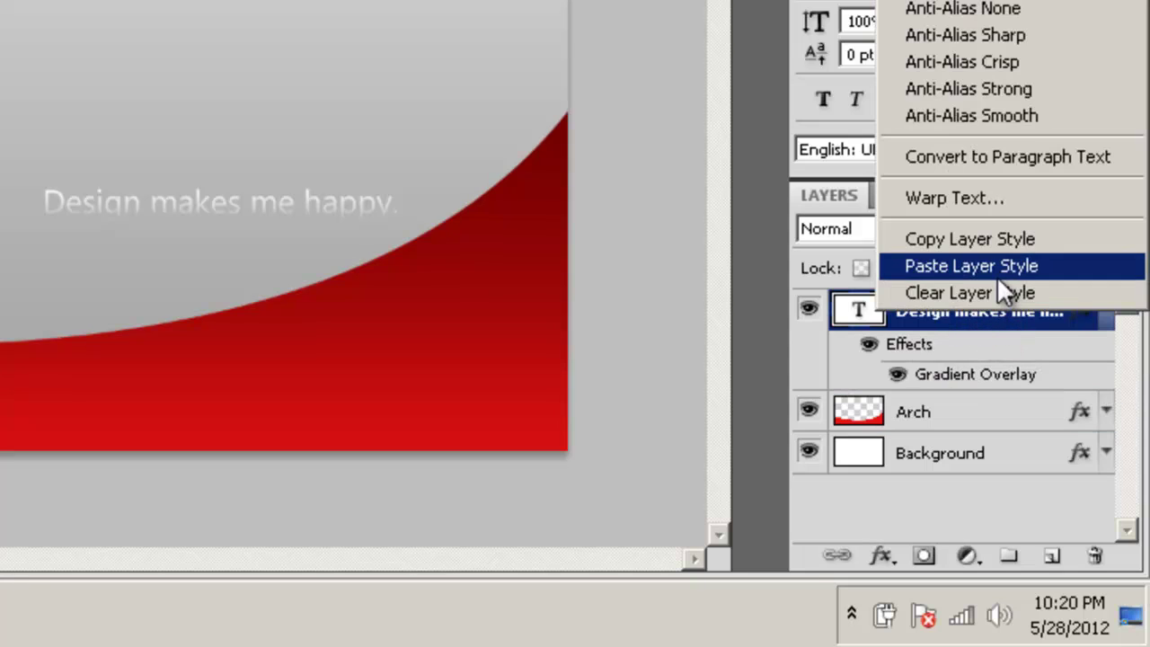
left_click(997, 274)
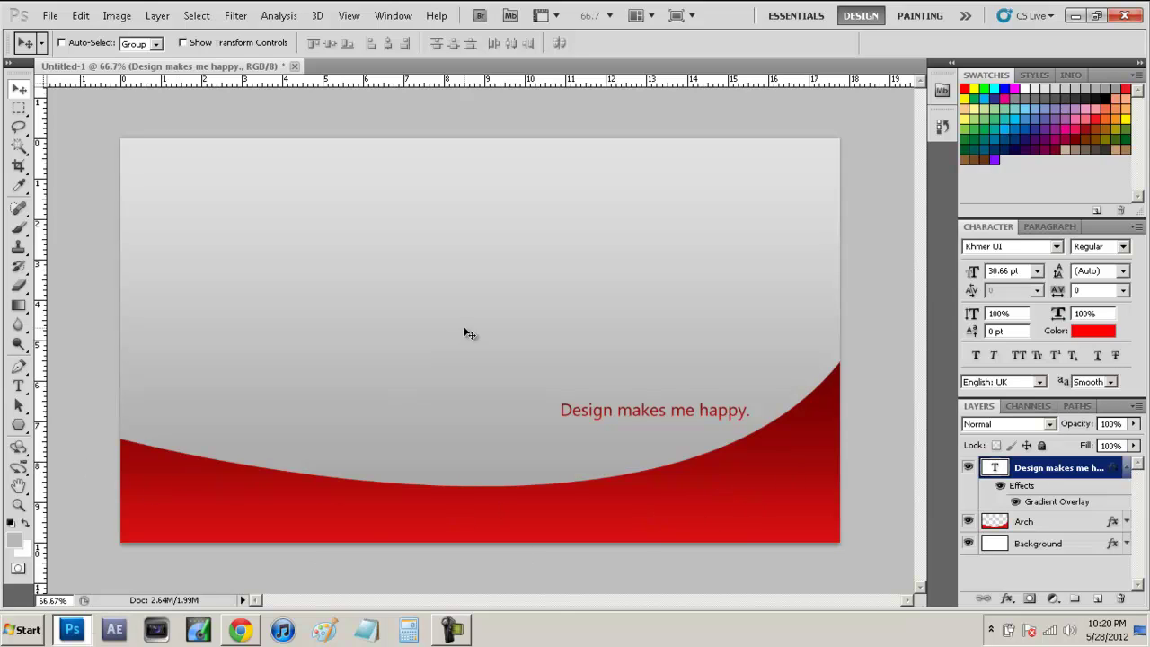
left_click(240, 629)
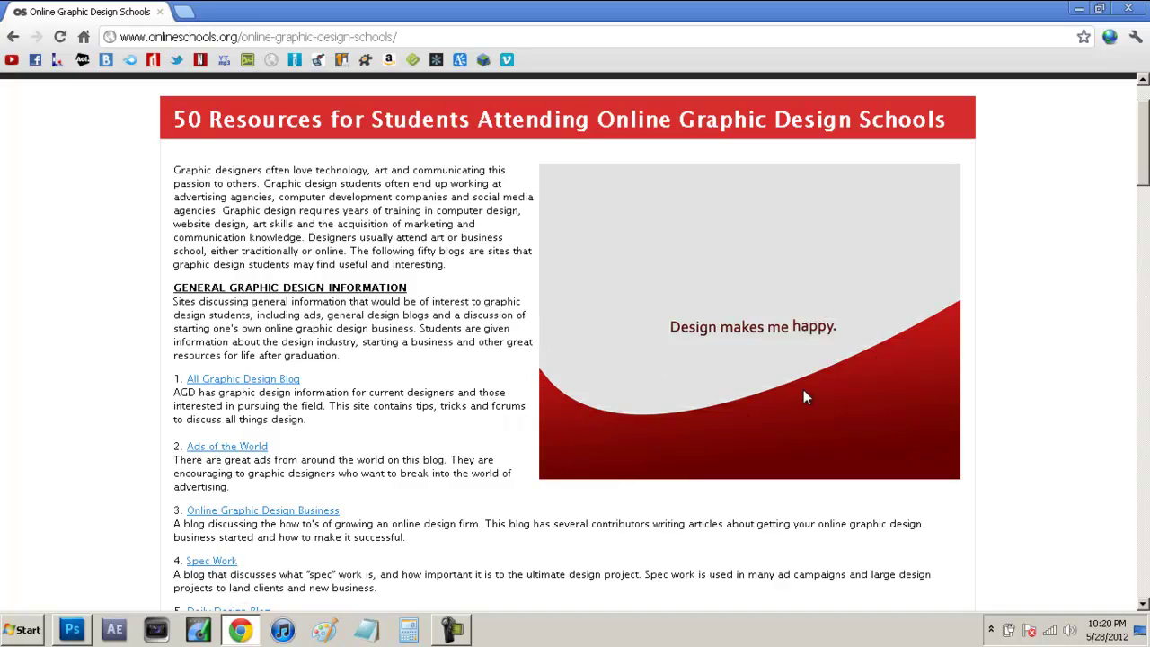
left_click(1077, 12)
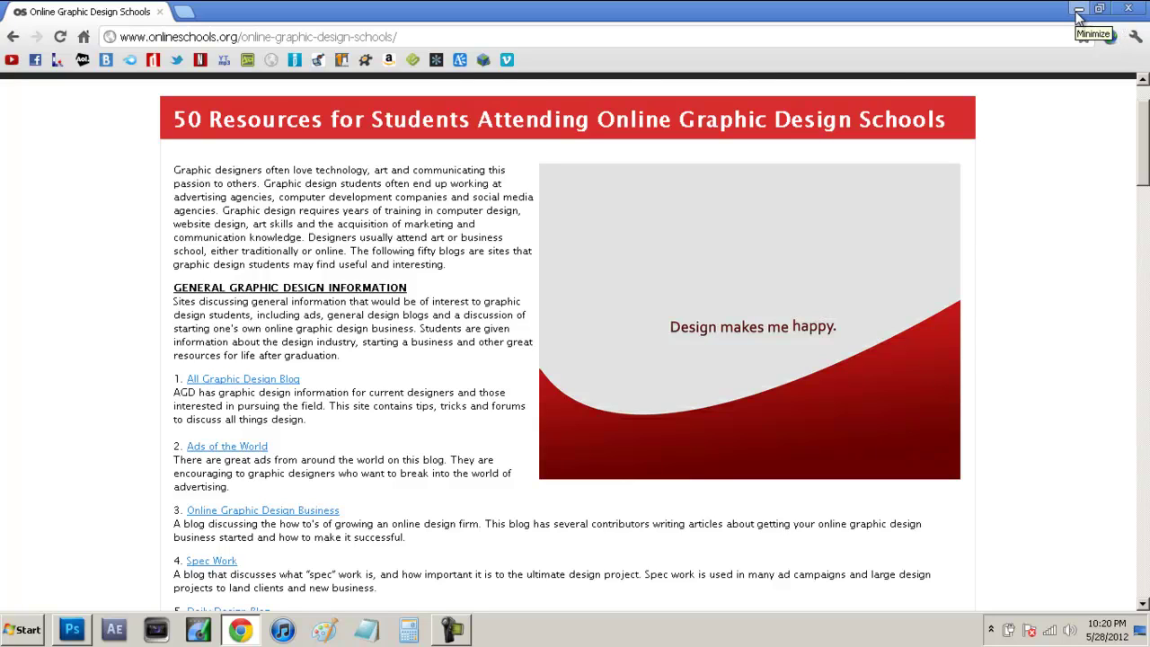